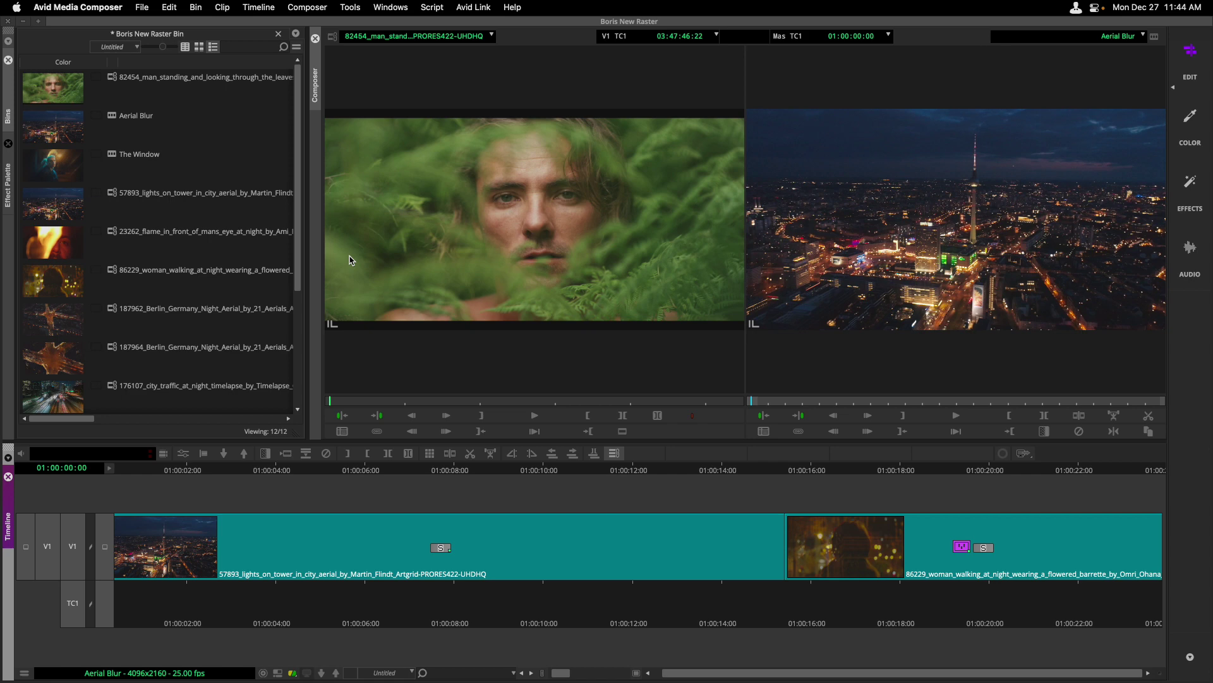
Show the Effects workspace, widen the Effect Palette and pick BCC+Channel Blur from BCC Blur
{"action": "left_click", "coordinate": [1200, 175]}
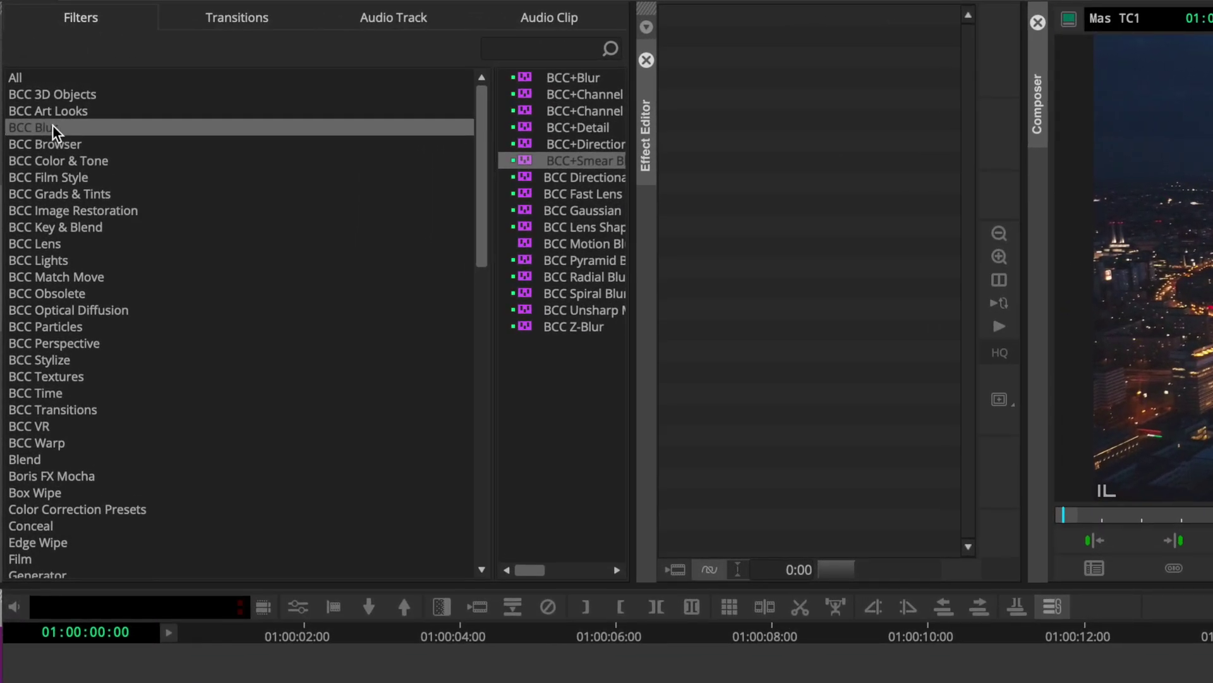
{"action": "left_click_drag", "start_coordinate": [643, 294], "coordinate": [970, 292]}
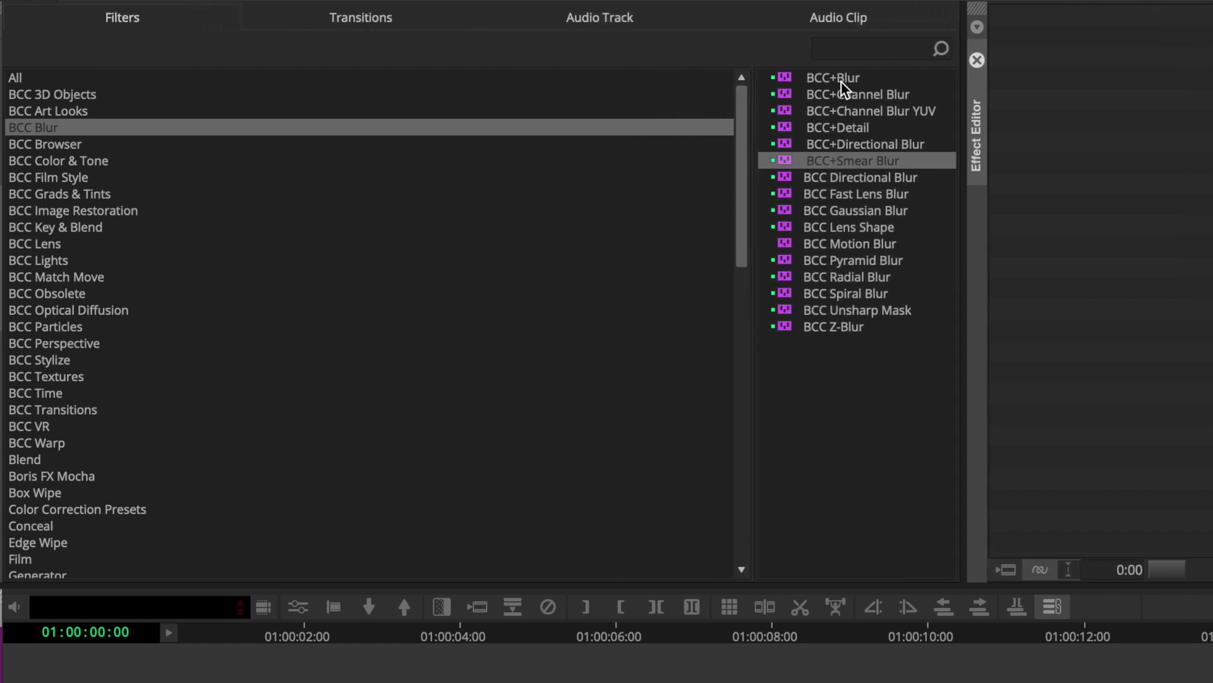
{"action": "left_click", "coordinate": [785, 97]}
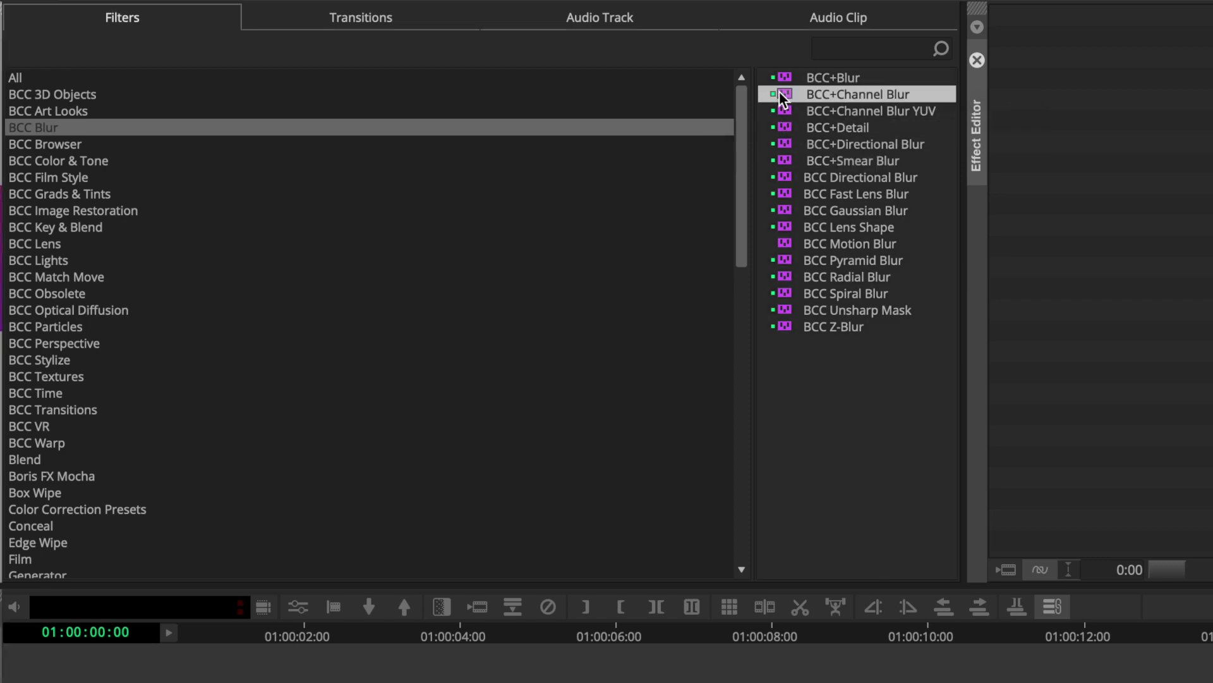
{"action": "left_click_drag", "start_coordinate": [784, 97], "coordinate": [569, 682]}
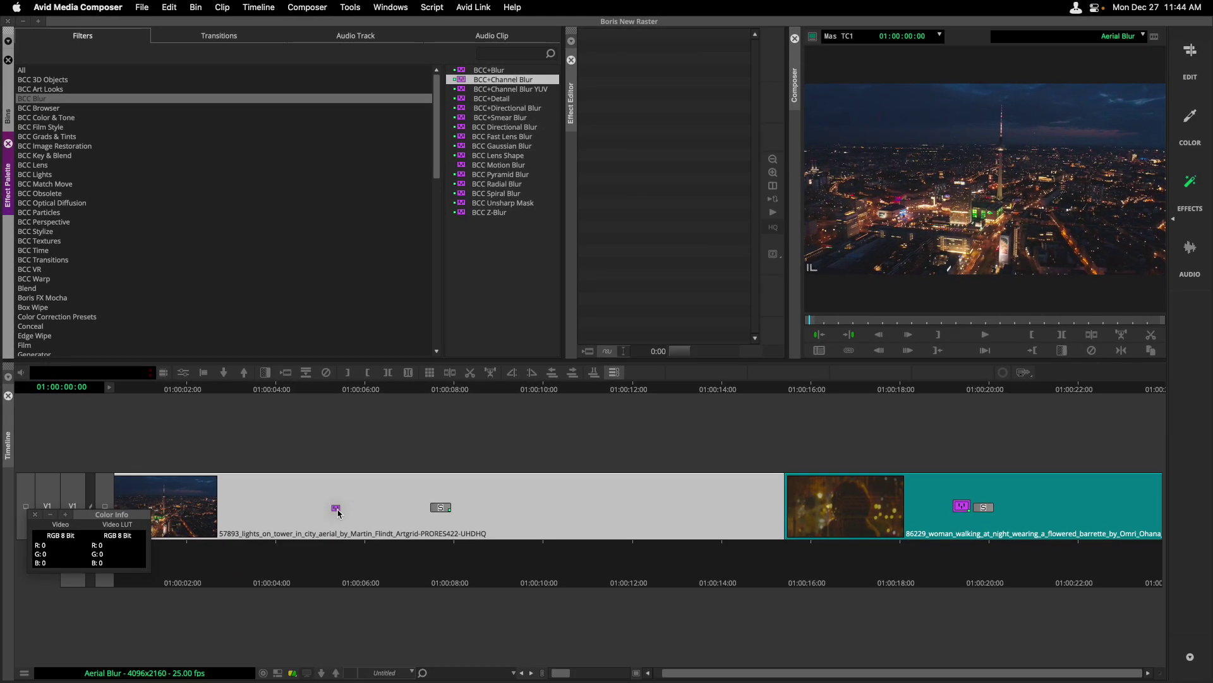
Drop BCC+Channel Blur onto the first timeline clip and edit it in the FX Editor
{"action": "left_click_drag", "start_coordinate": [338, 513], "coordinate": [339, 514]}
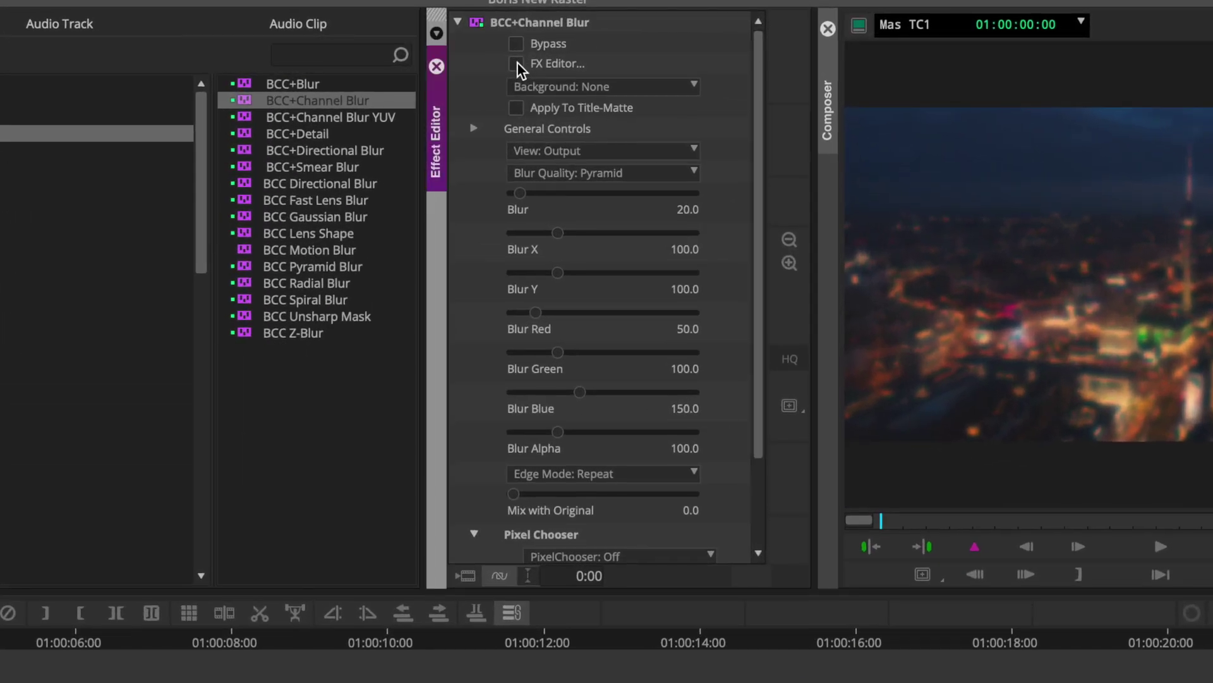
{"action": "left_click", "coordinate": [516, 64]}
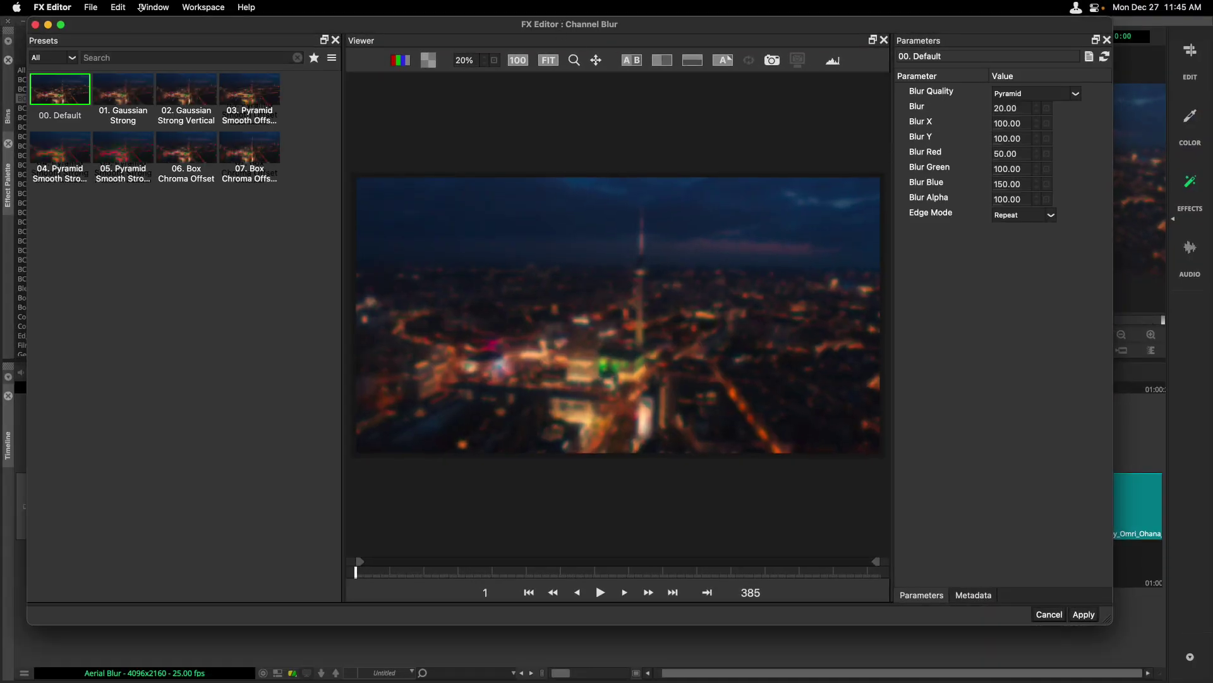
{"action": "left_click", "coordinate": [126, 90]}
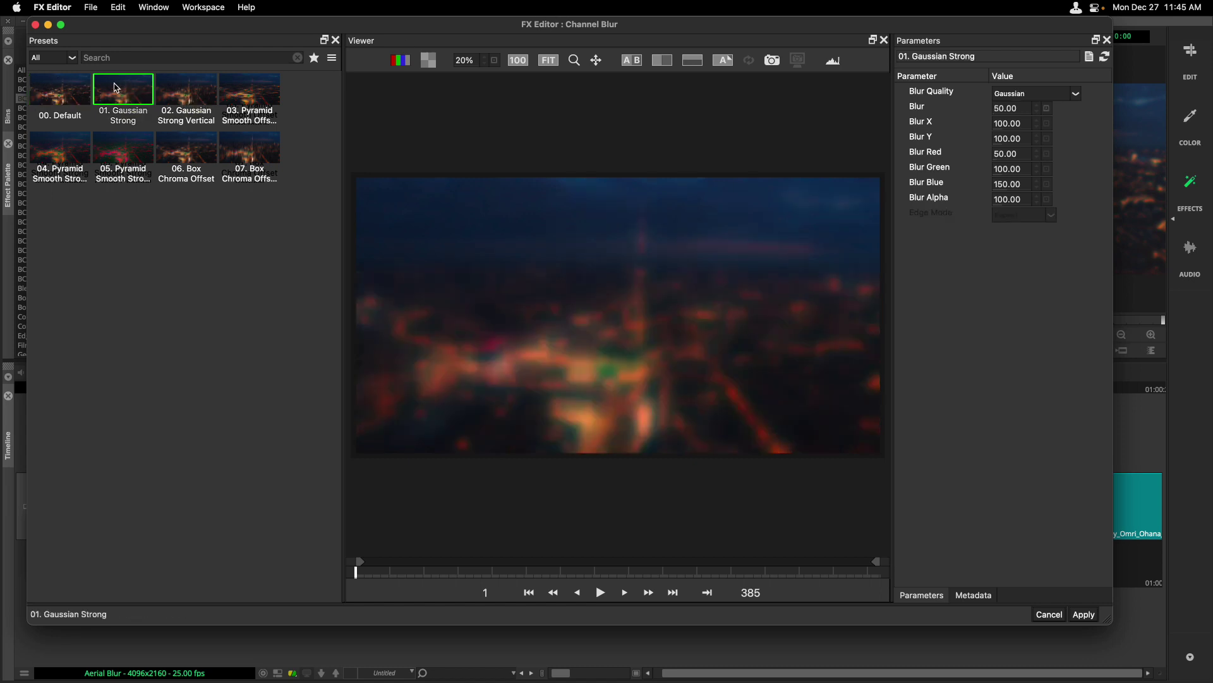
{"action": "left_click", "coordinate": [181, 90]}
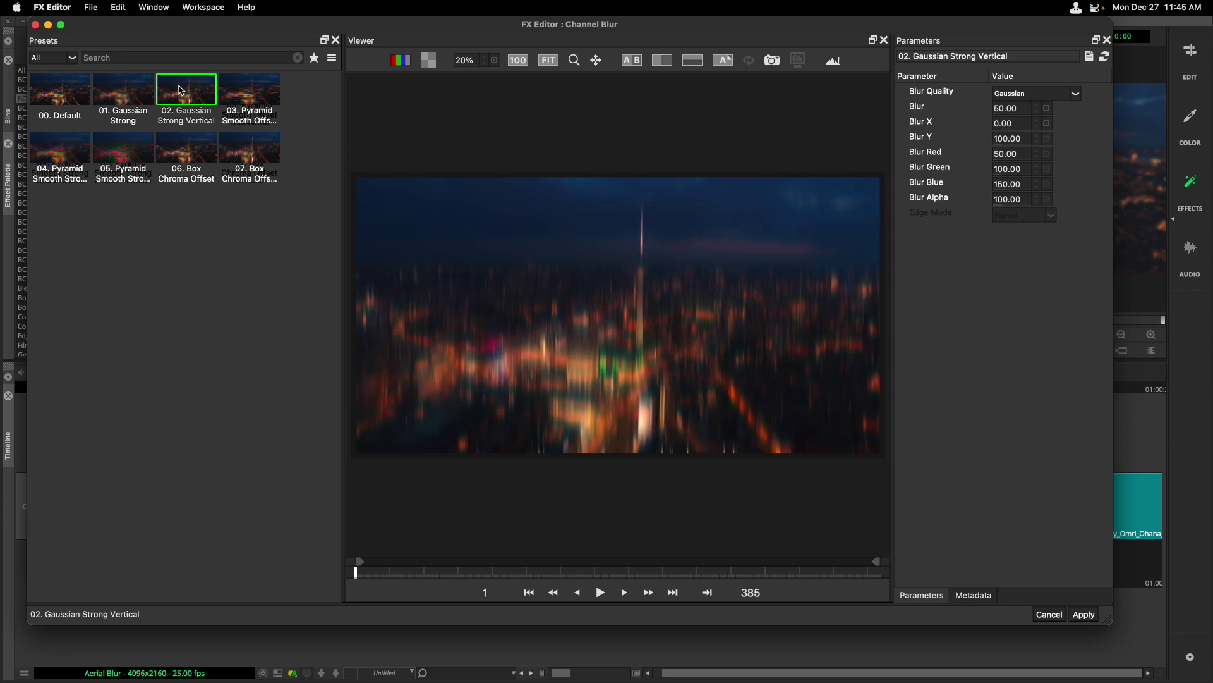
{"action": "left_click", "coordinate": [65, 98]}
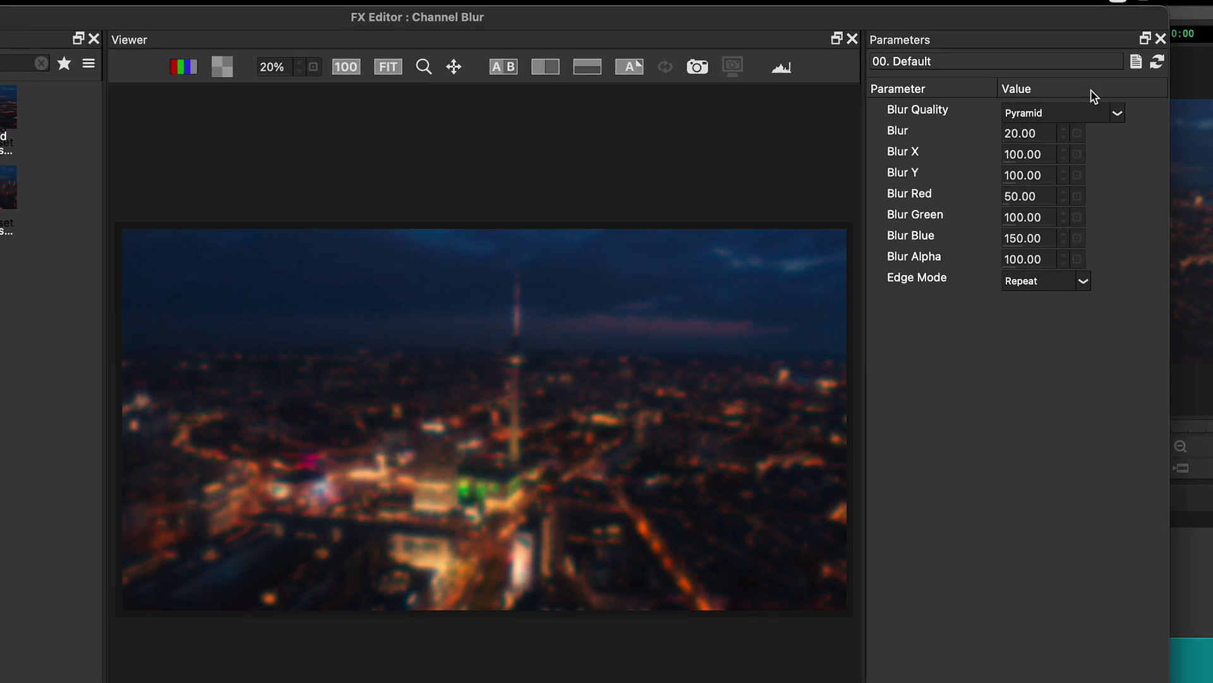
Set Blur Quality to Pyramid Smoother and the Blur amount to 10
{"action": "left_click", "coordinate": [1118, 112]}
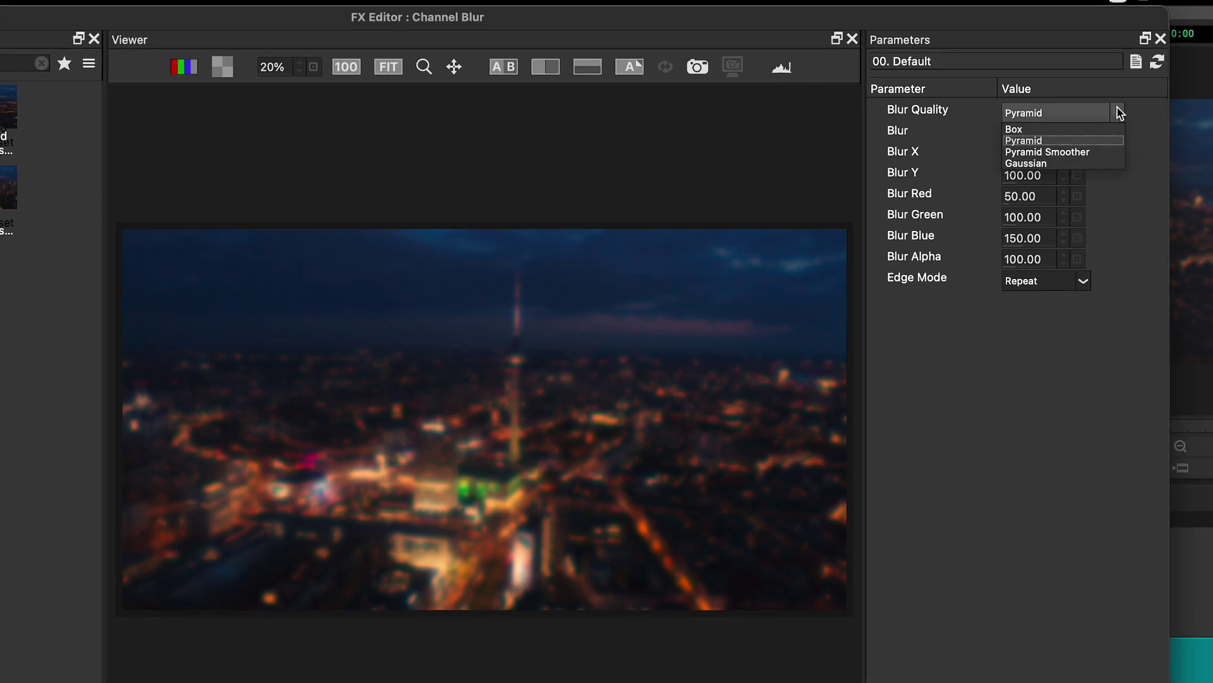
{"action": "left_click", "coordinate": [1067, 154]}
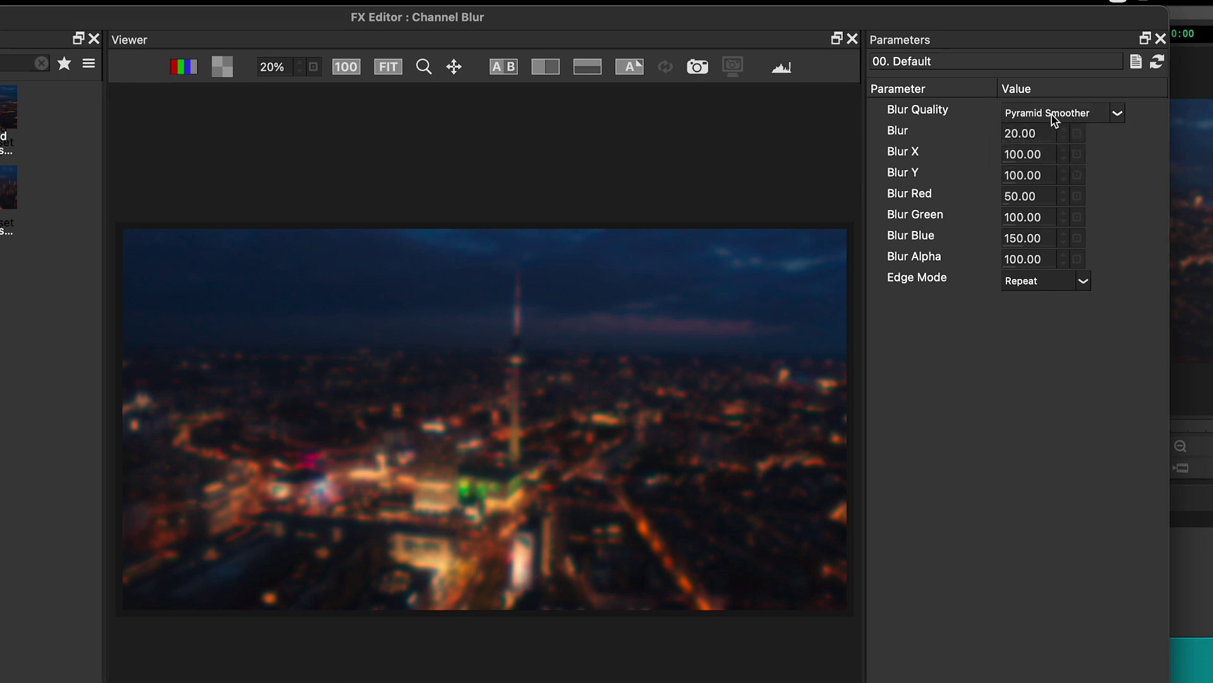
{"action": "left_click", "coordinate": [1021, 134]}
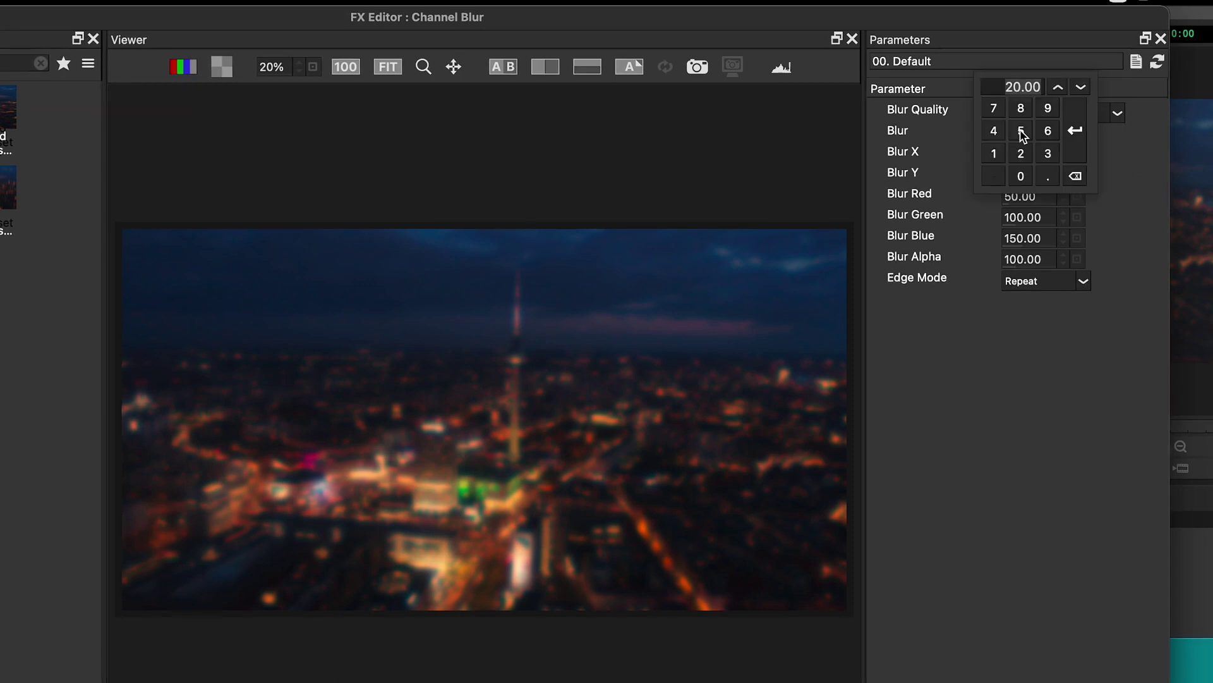
{"action": "type", "text": "10"}
{"action": "key", "text": "Return"}
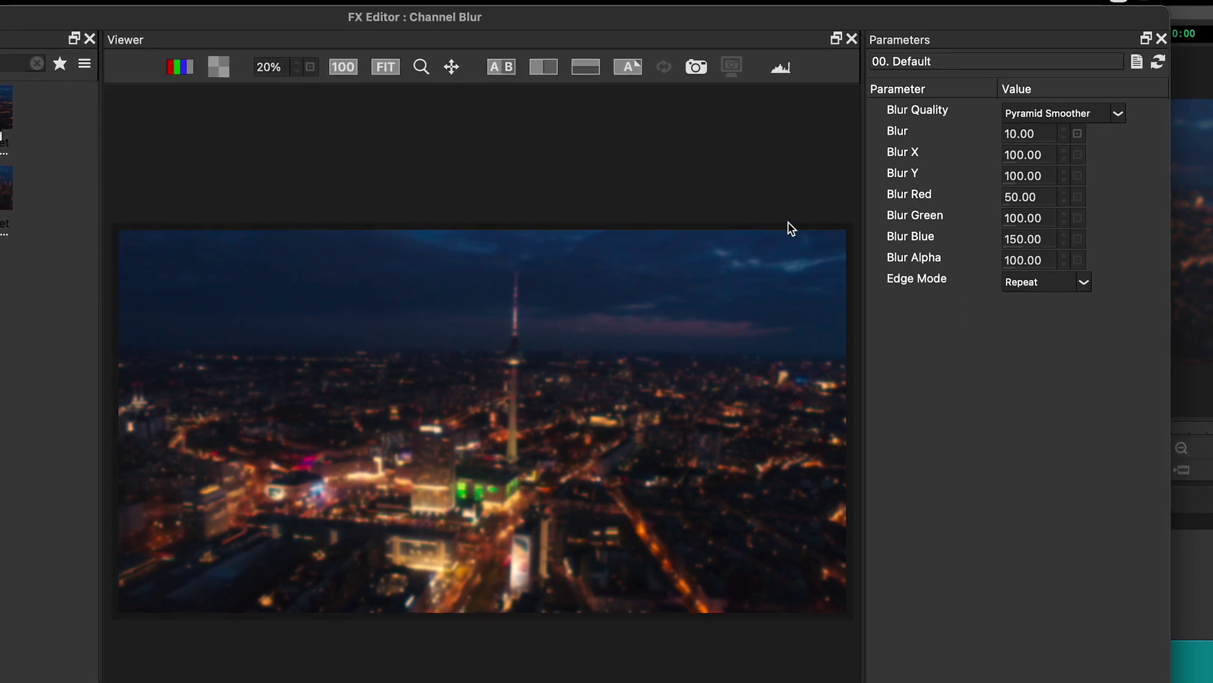
Set Edge Mode to Reflect after trying Transparent and Repeat, then restore the customised settings
{"action": "left_click", "coordinate": [1085, 285]}
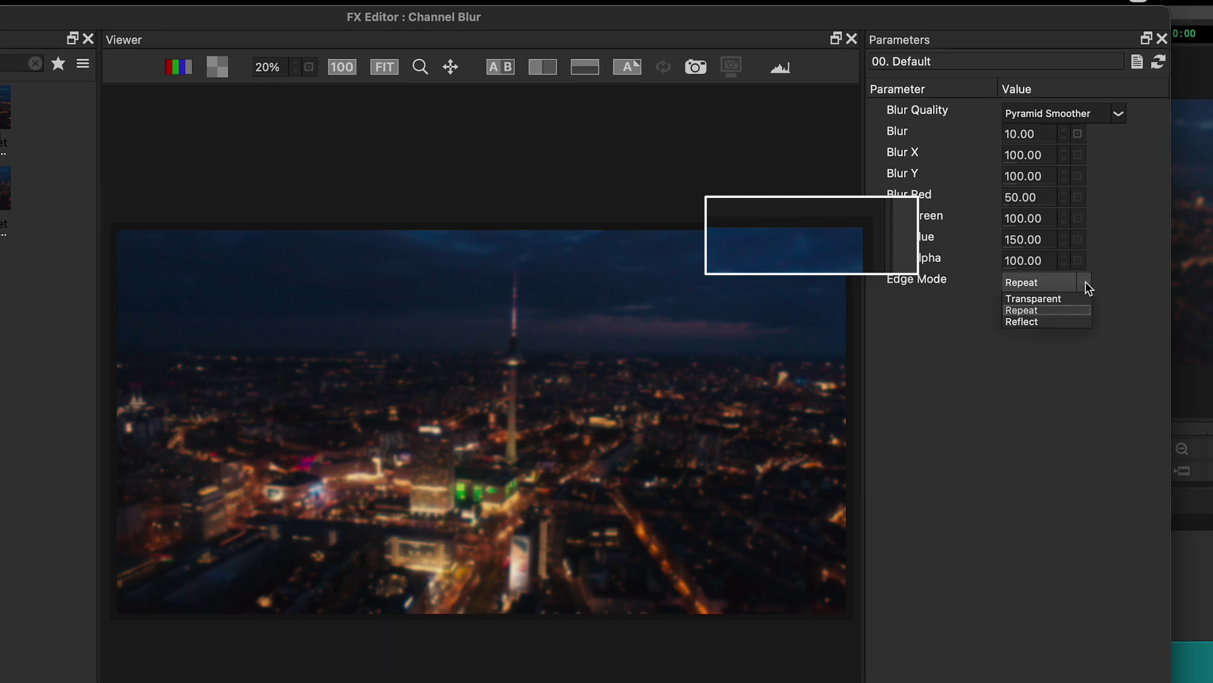
{"action": "left_click", "coordinate": [1065, 297]}
{"action": "left_click", "coordinate": [1083, 285]}
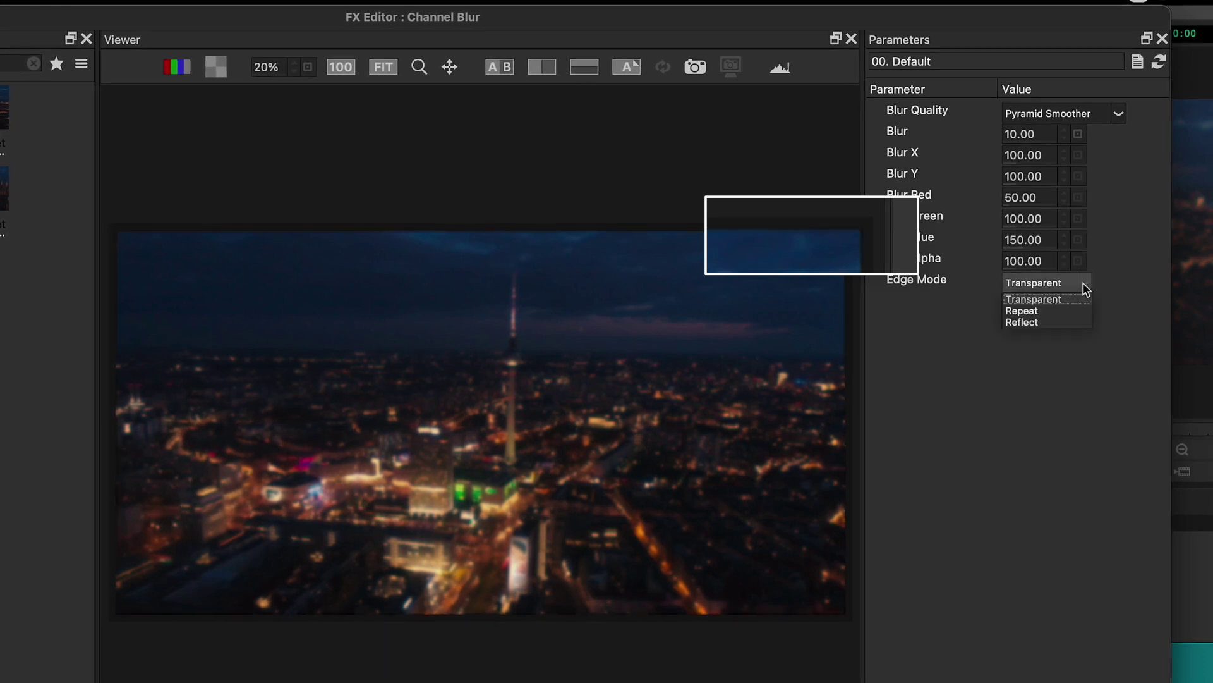
{"action": "left_click", "coordinate": [1059, 308]}
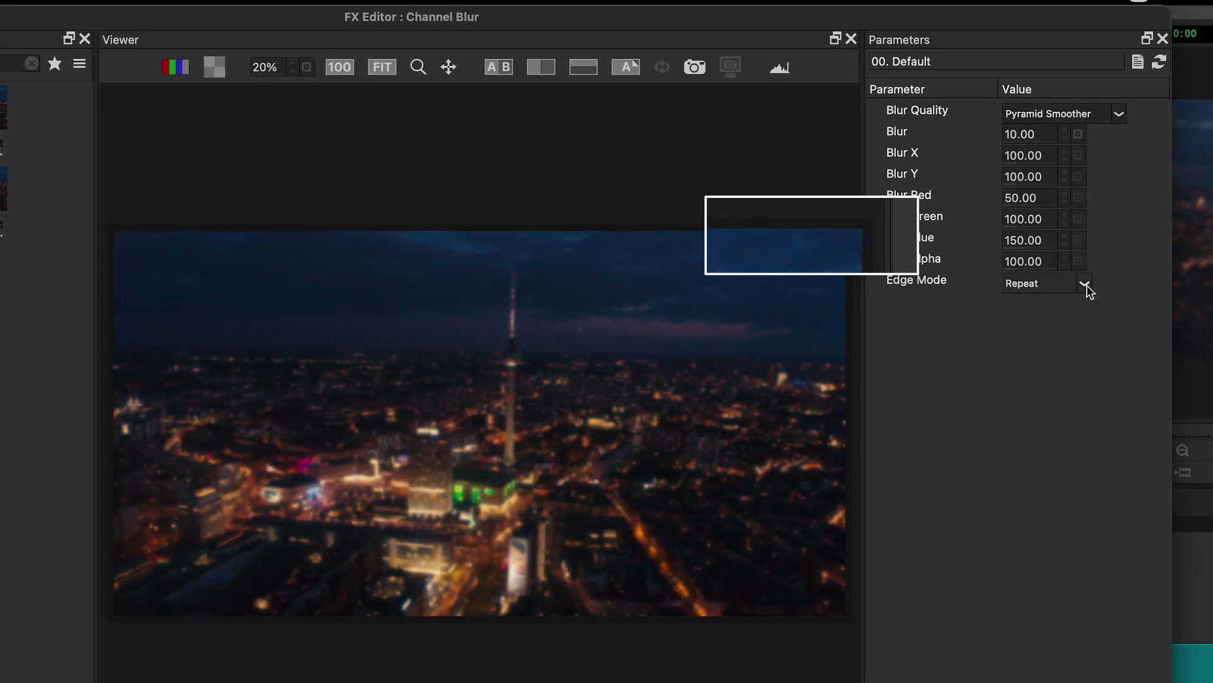
{"action": "left_click", "coordinate": [1085, 284]}
{"action": "left_click", "coordinate": [1062, 323]}
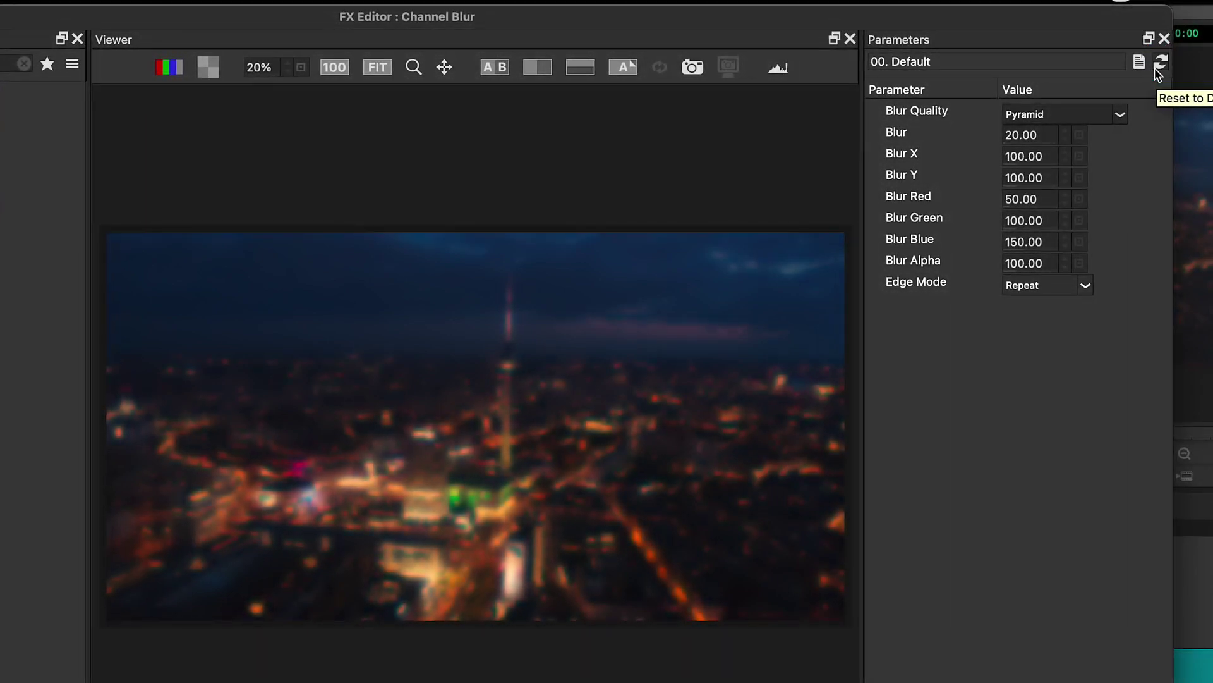
{"action": "left_click", "coordinate": [1158, 64]}
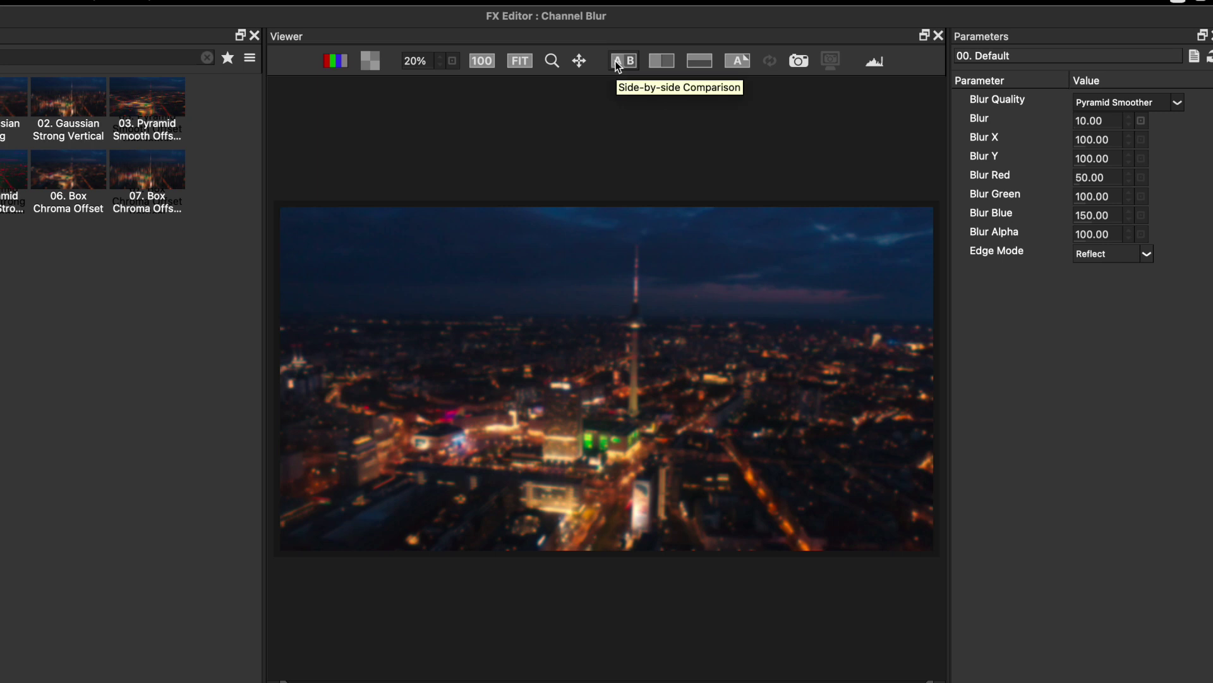
{"action": "left_click", "coordinate": [618, 63]}
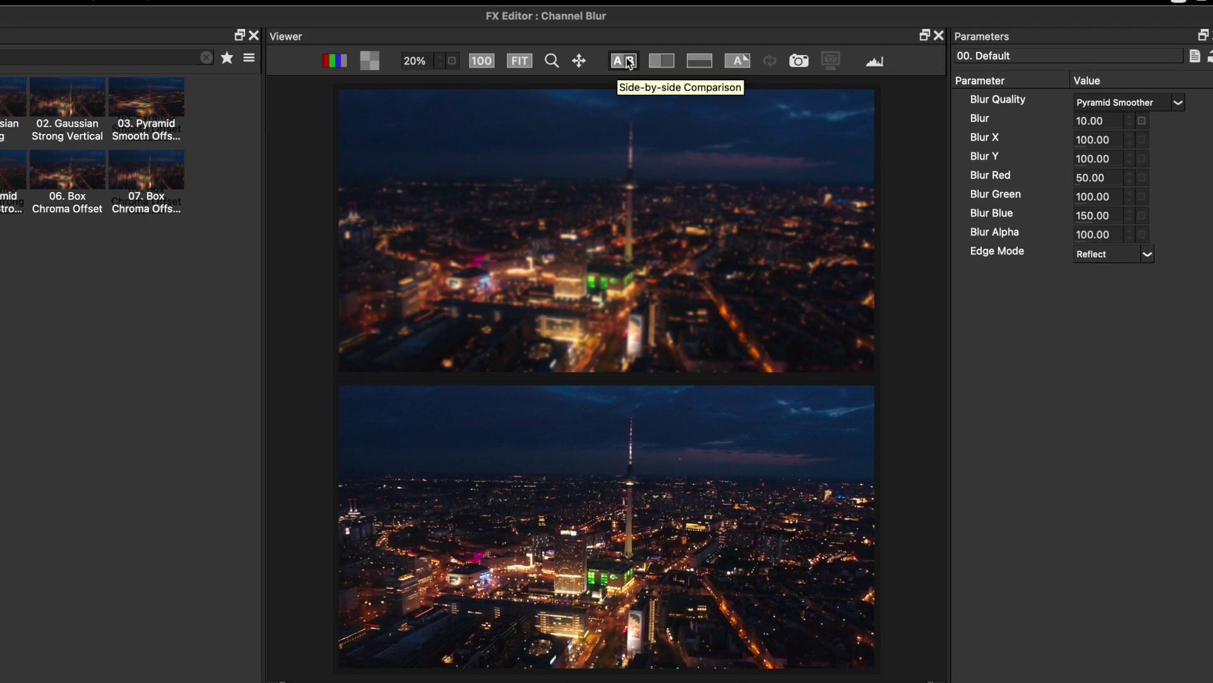
{"action": "left_click", "coordinate": [661, 61]}
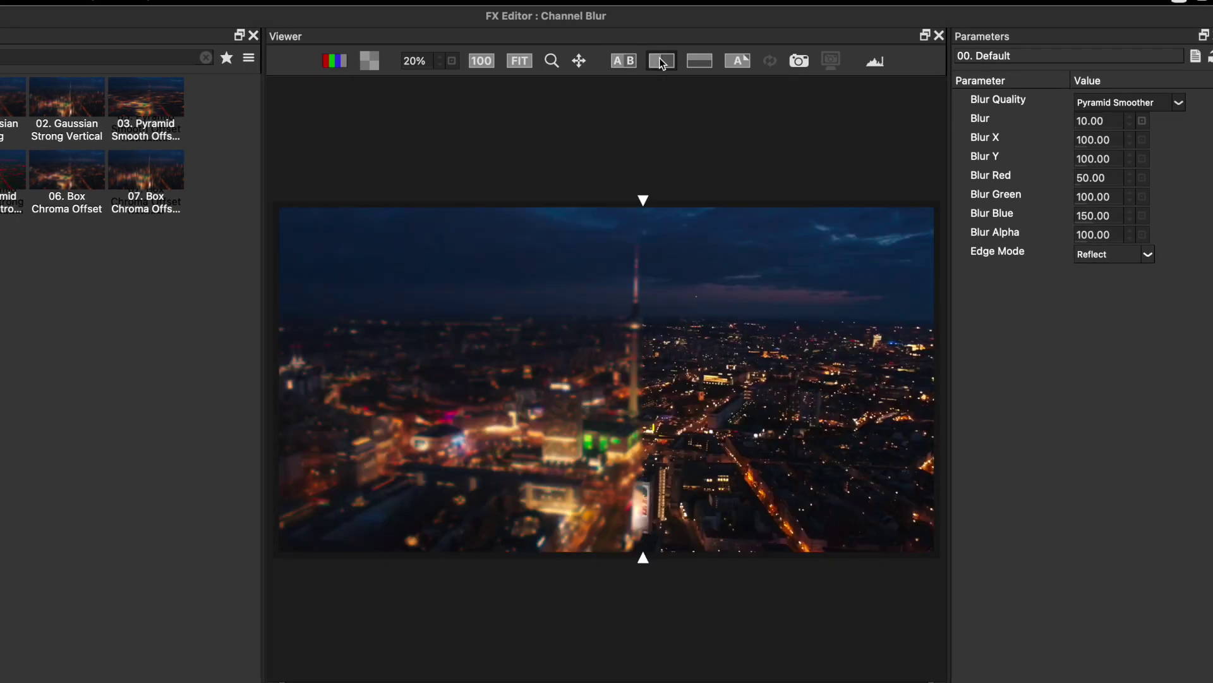
{"action": "left_click", "coordinate": [699, 61]}
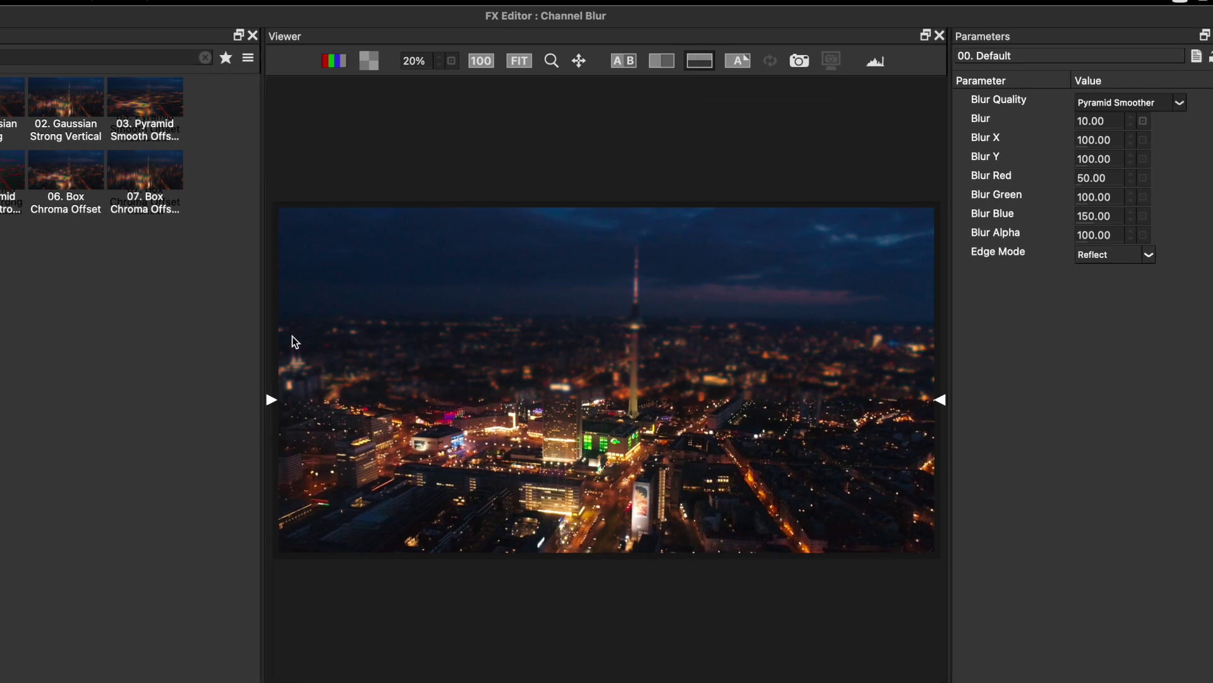
{"action": "mouse_move", "coordinate": [268, 398]}
{"action": "left_mouse_down"}
{"action": "mouse_move", "coordinate": [268, 529]}
{"action": "mouse_move", "coordinate": [268, 428]}
{"action": "mouse_move", "coordinate": [279, 458]}
{"action": "mouse_move", "coordinate": [306, 274]}
{"action": "mouse_move", "coordinate": [286, 436]}
{"action": "mouse_move", "coordinate": [293, 303]}
{"action": "mouse_move", "coordinate": [272, 415]}
{"action": "mouse_move", "coordinate": [274, 354]}
{"action": "mouse_move", "coordinate": [280, 381]}
{"action": "left_mouse_up"}
{"action": "left_click", "coordinate": [739, 62]}
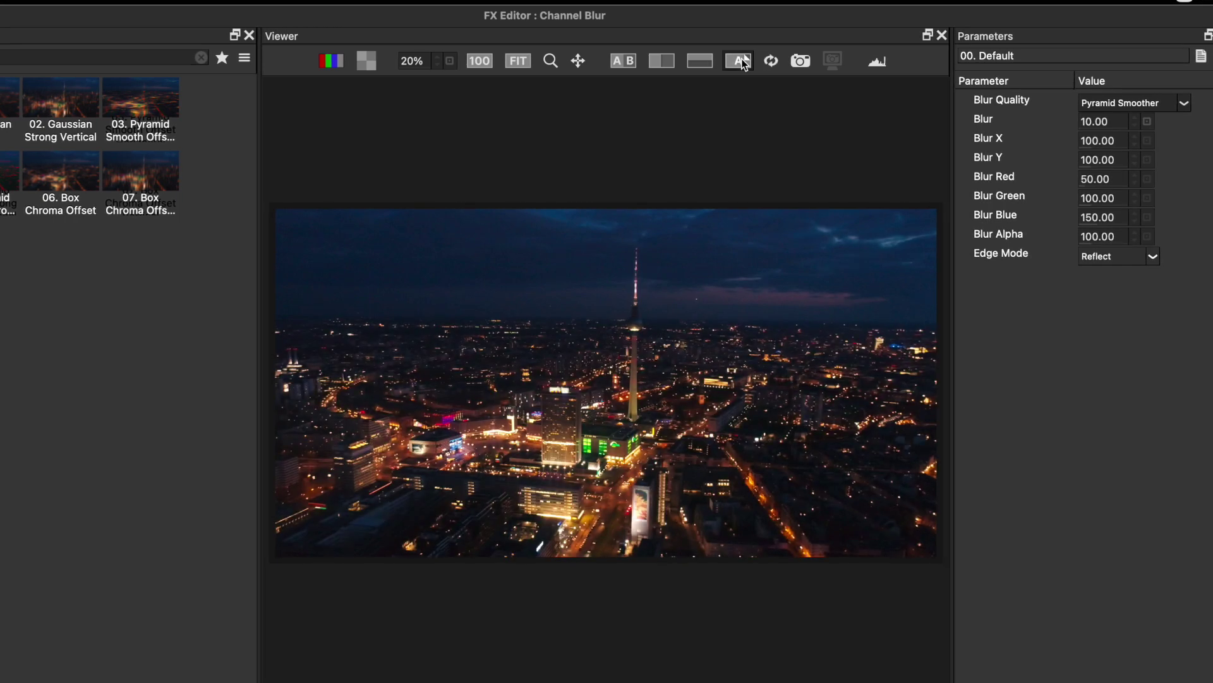
{"action": "left_click", "coordinate": [740, 62]}
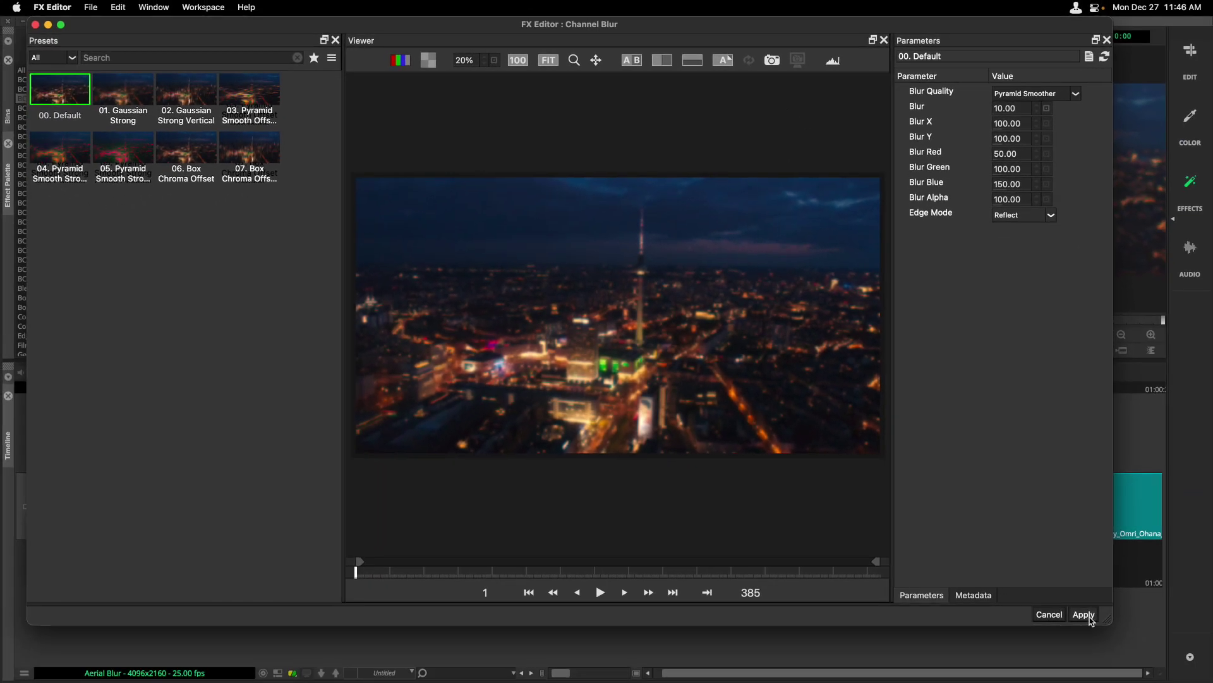
Apply the Pyramid Smoother, Blur 10, Reflect settings to the aerial clip and view the Effect Editor
{"action": "left_click", "coordinate": [1090, 618]}
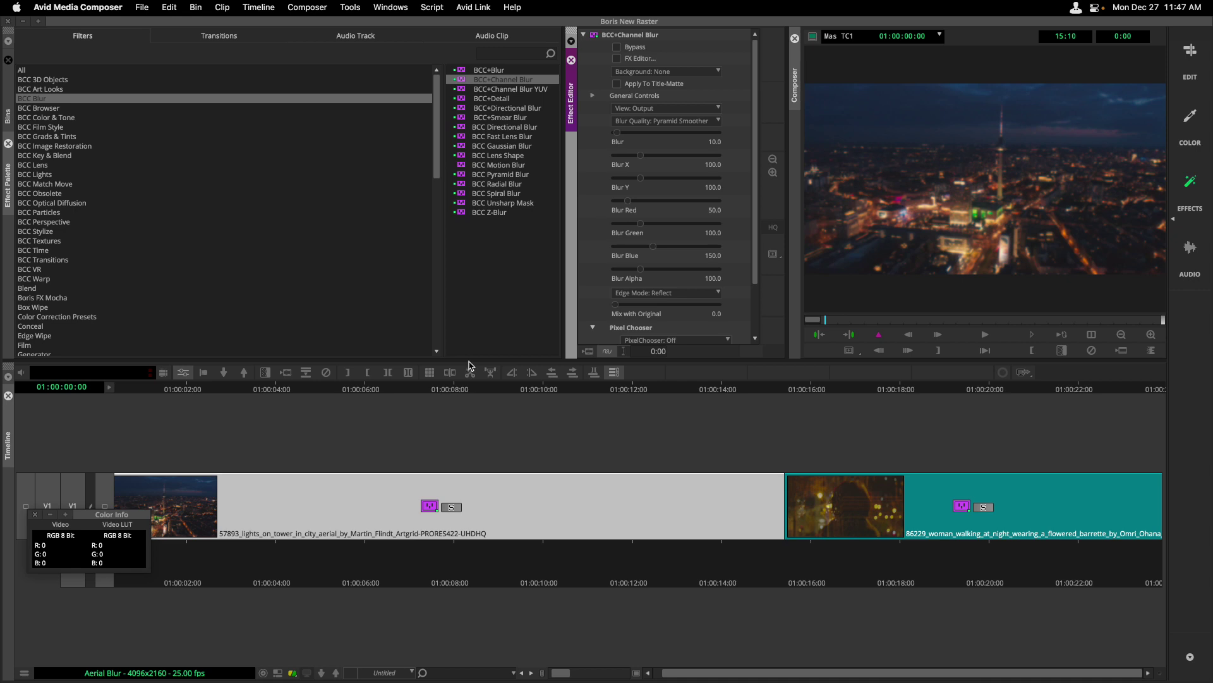
{"action": "scroll", "coordinate": [775, 313], "scroll_direction": "down", "scroll_amount": 3}
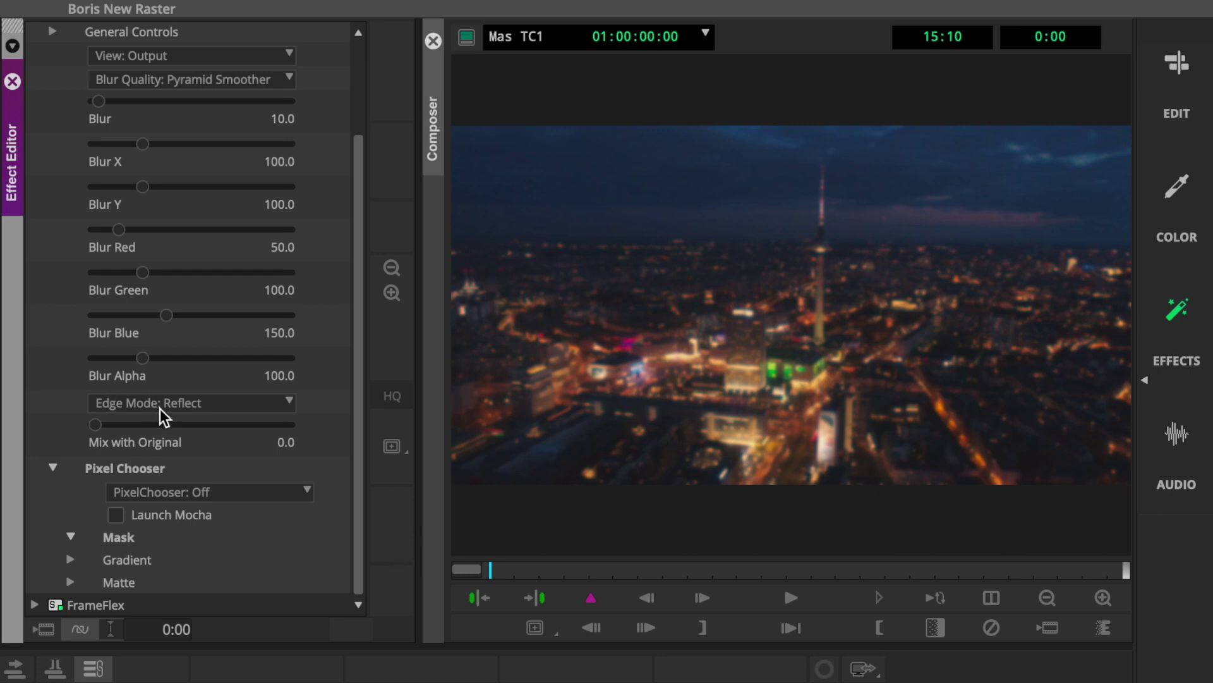
Turn on the Pixel Chooser with an ellipse mask and preview the mask in the viewer
{"action": "left_click", "coordinate": [196, 494]}
{"action": "left_click", "coordinate": [228, 542]}
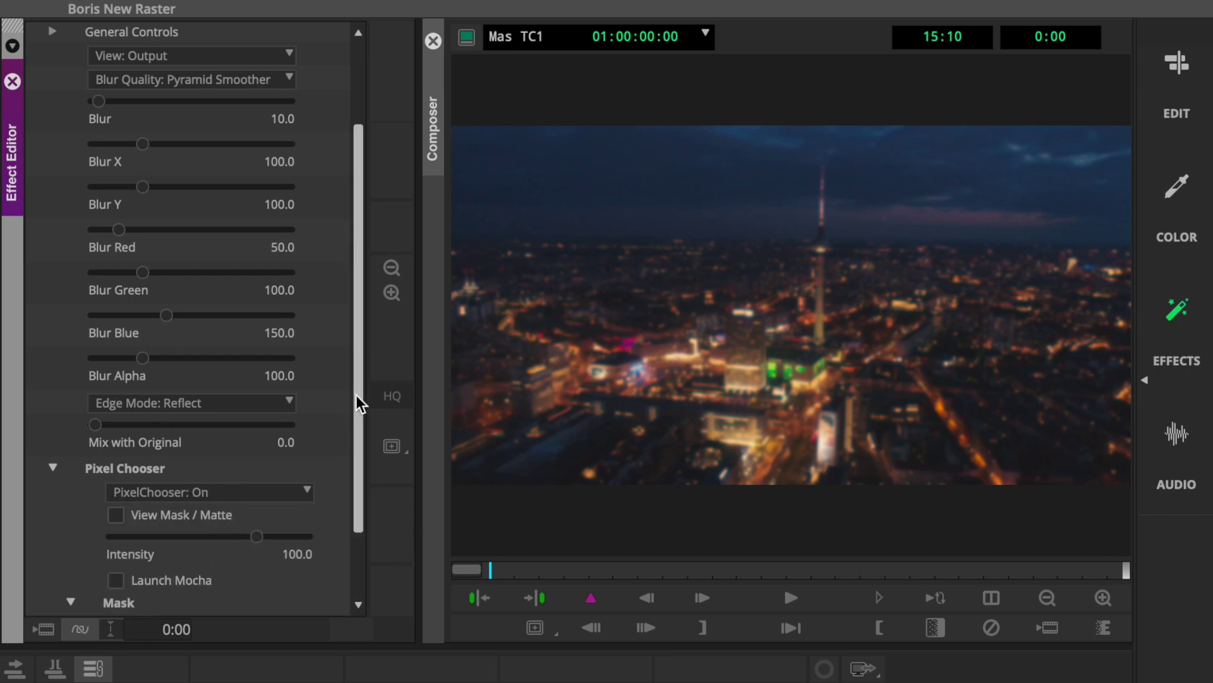
{"action": "left_click_drag", "start_coordinate": [360, 401], "coordinate": [360, 495]}
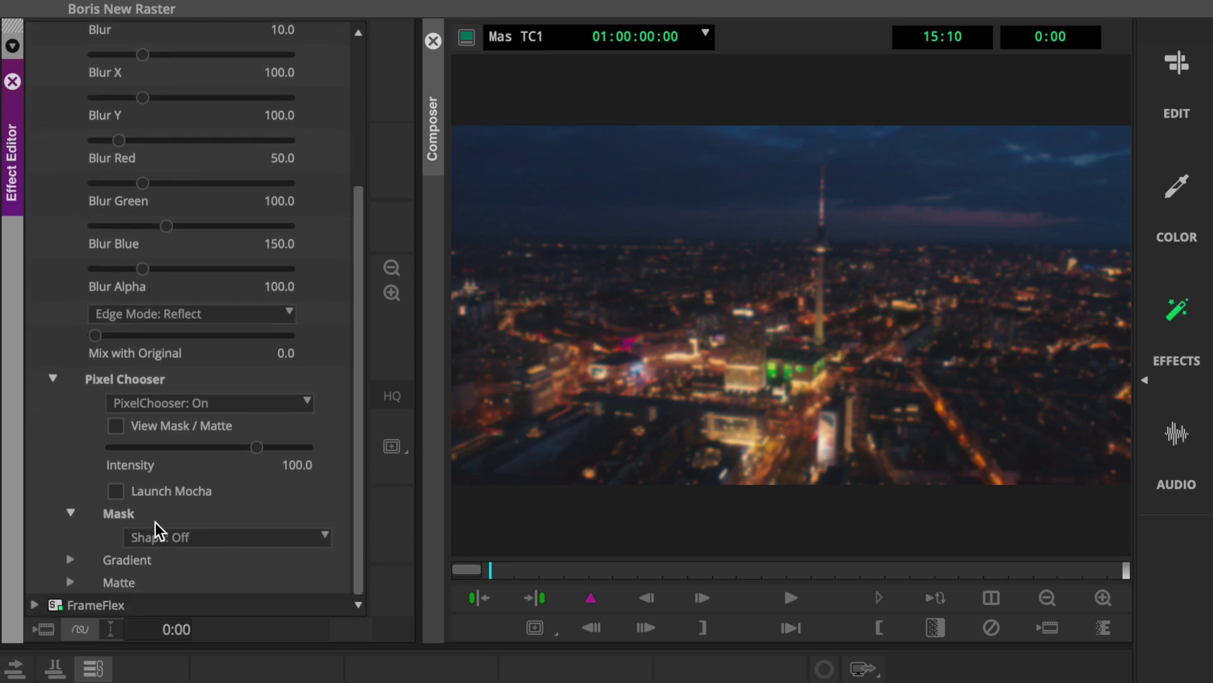
{"action": "left_click", "coordinate": [208, 543]}
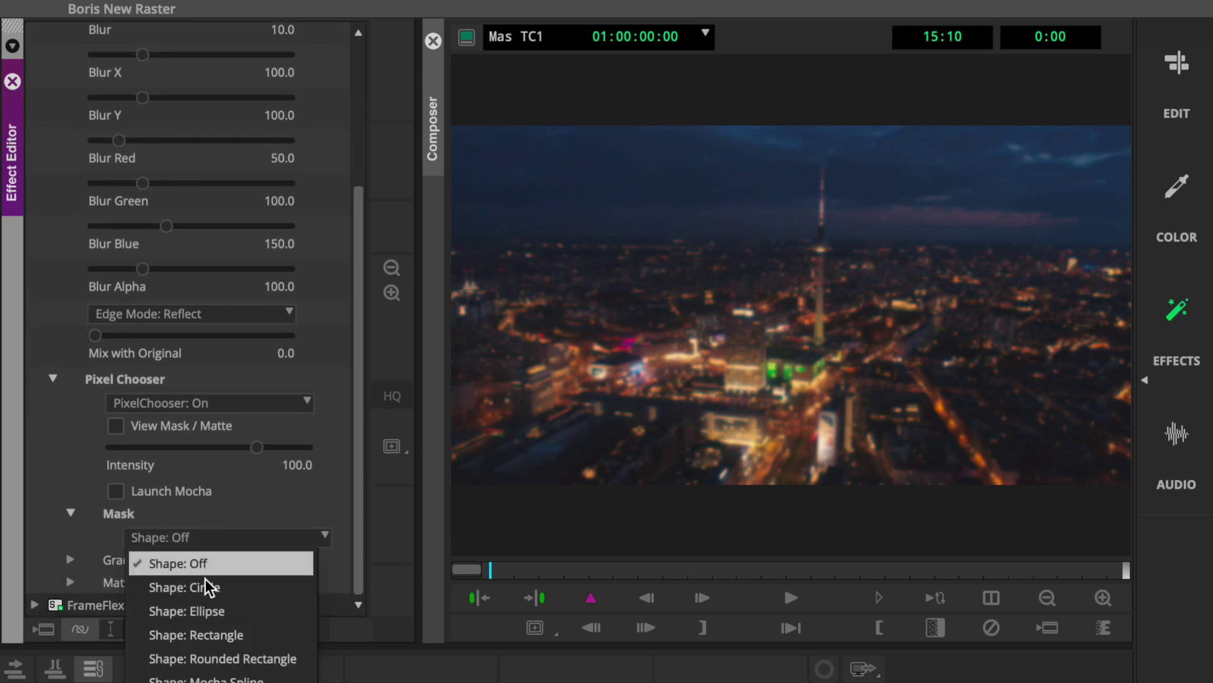
{"action": "left_click", "coordinate": [209, 610]}
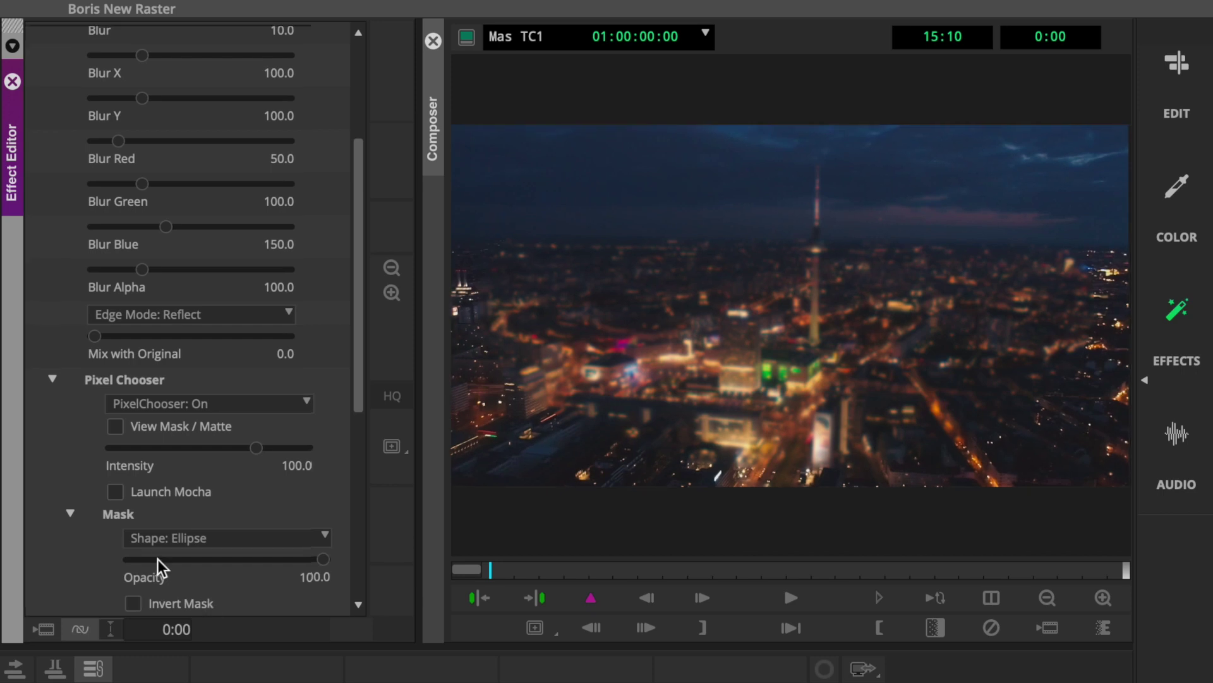
{"action": "left_click", "coordinate": [114, 428]}
{"action": "left_click", "coordinate": [115, 428]}
{"action": "left_click", "coordinate": [114, 427]}
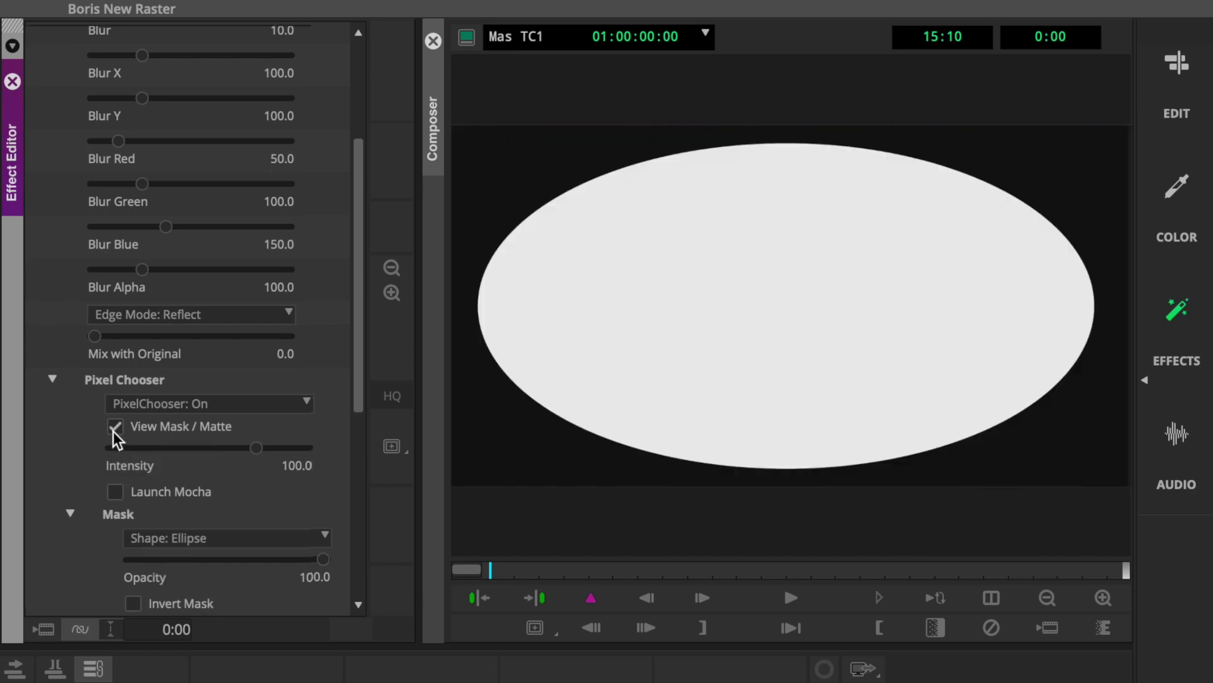
{"action": "left_click", "coordinate": [114, 429]}
{"action": "left_click", "coordinate": [115, 428]}
{"action": "left_click", "coordinate": [114, 428]}
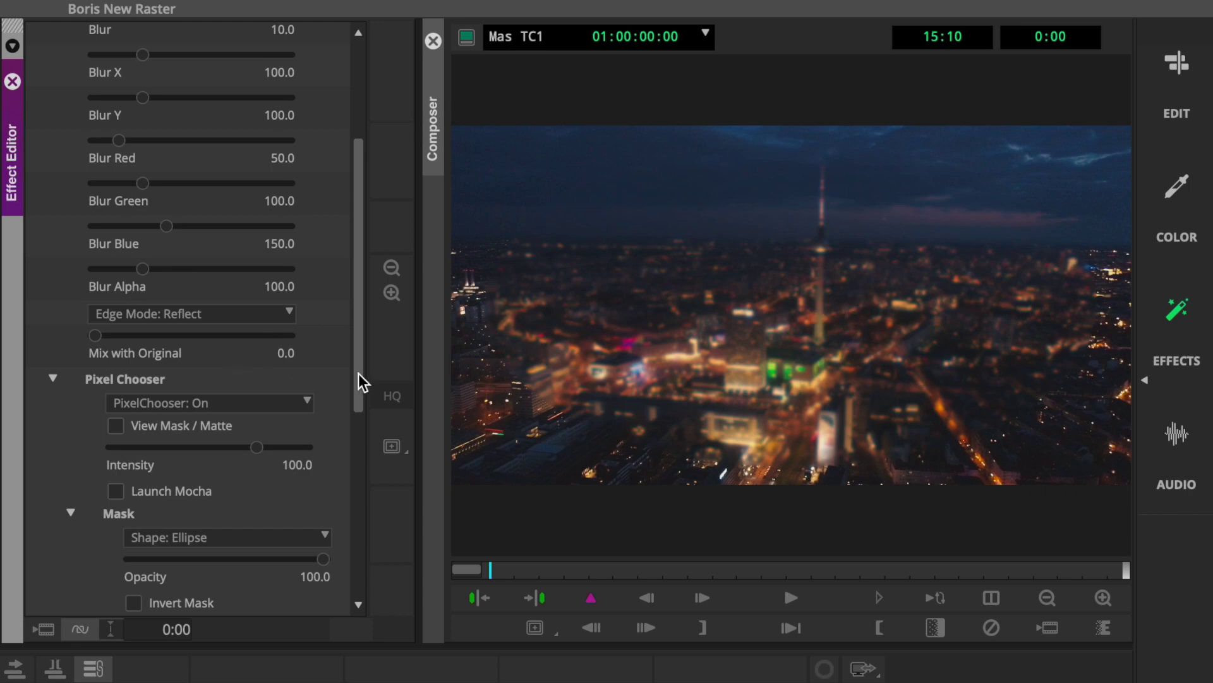
Invert the ellipse mask, scale it to 30.4, centre it at 56 / -167, feather about 101
{"action": "left_click", "coordinate": [135, 603]}
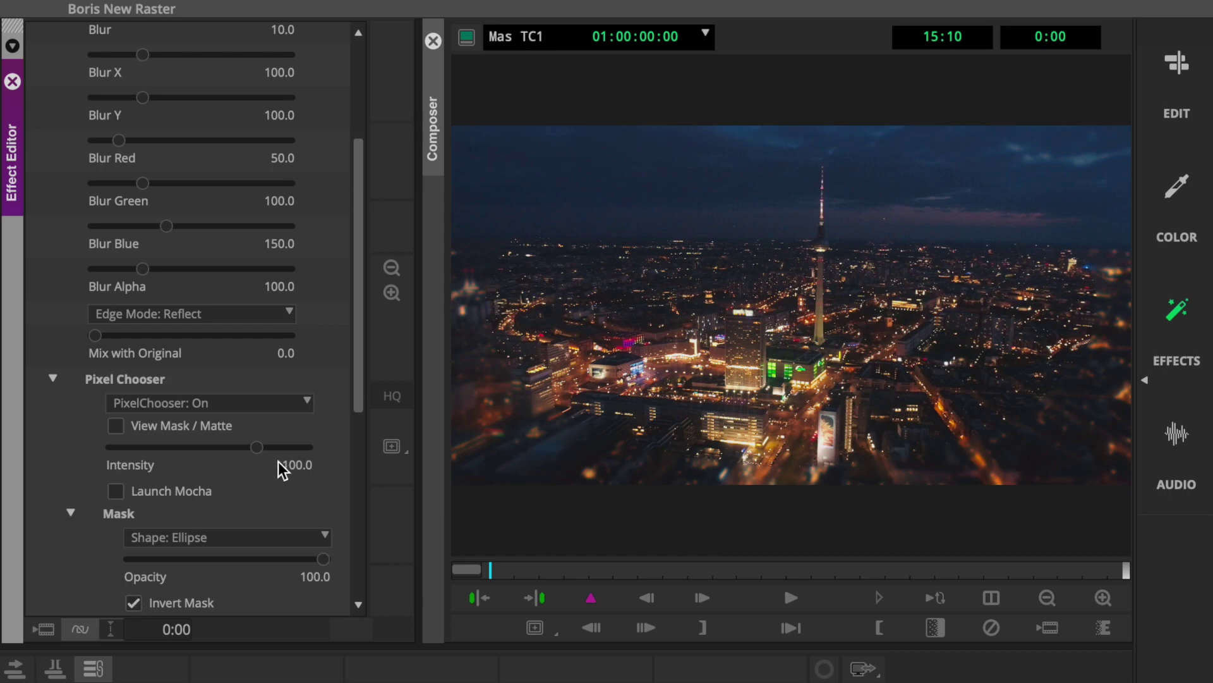
{"action": "left_click_drag", "start_coordinate": [359, 393], "coordinate": [352, 539]}
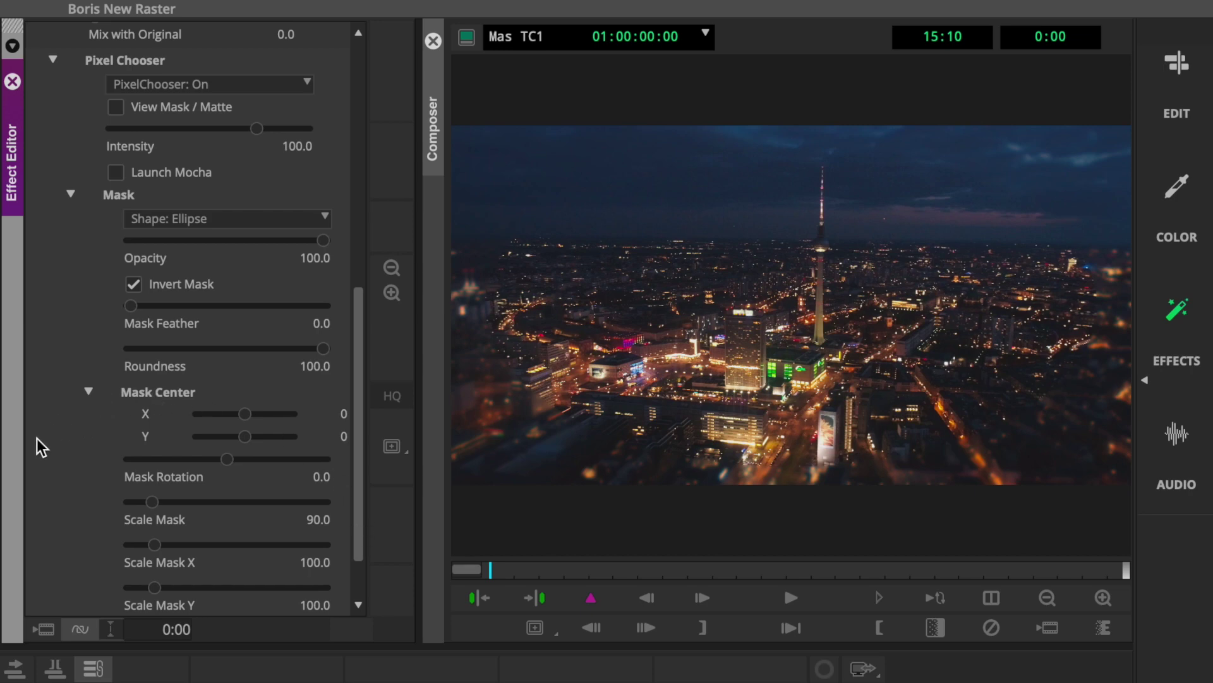
{"action": "left_click_drag", "start_coordinate": [152, 503], "coordinate": [140, 502]}
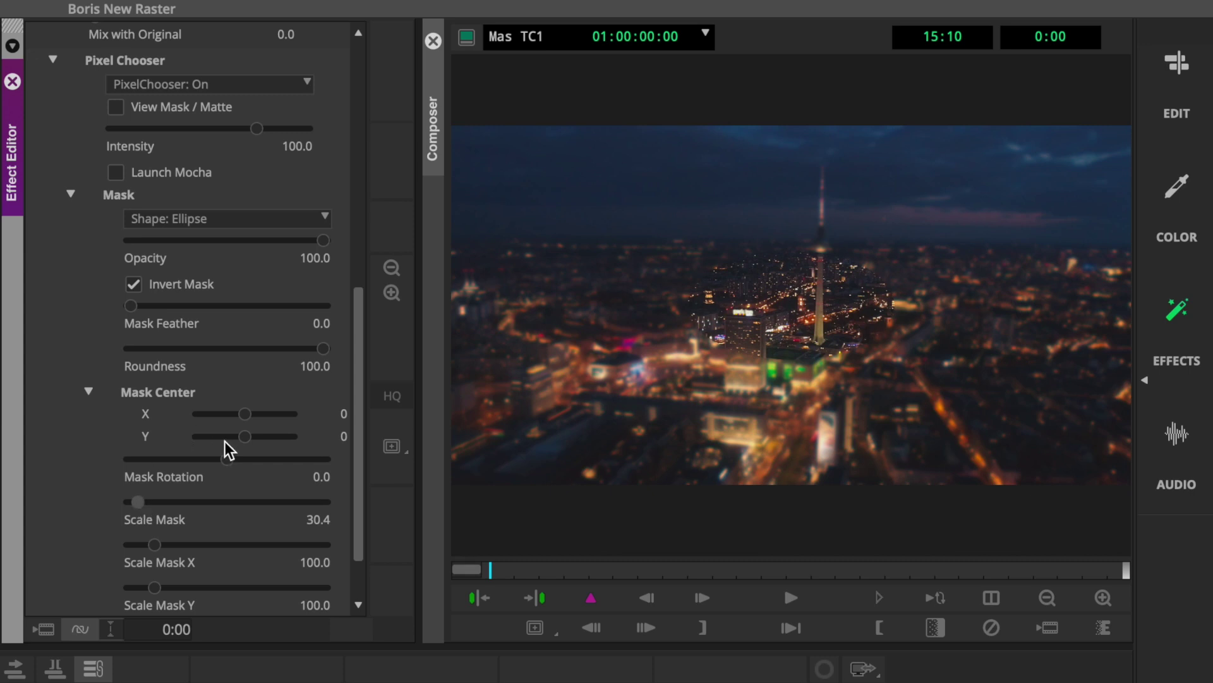
{"action": "left_click_drag", "start_coordinate": [245, 439], "coordinate": [248, 414]}
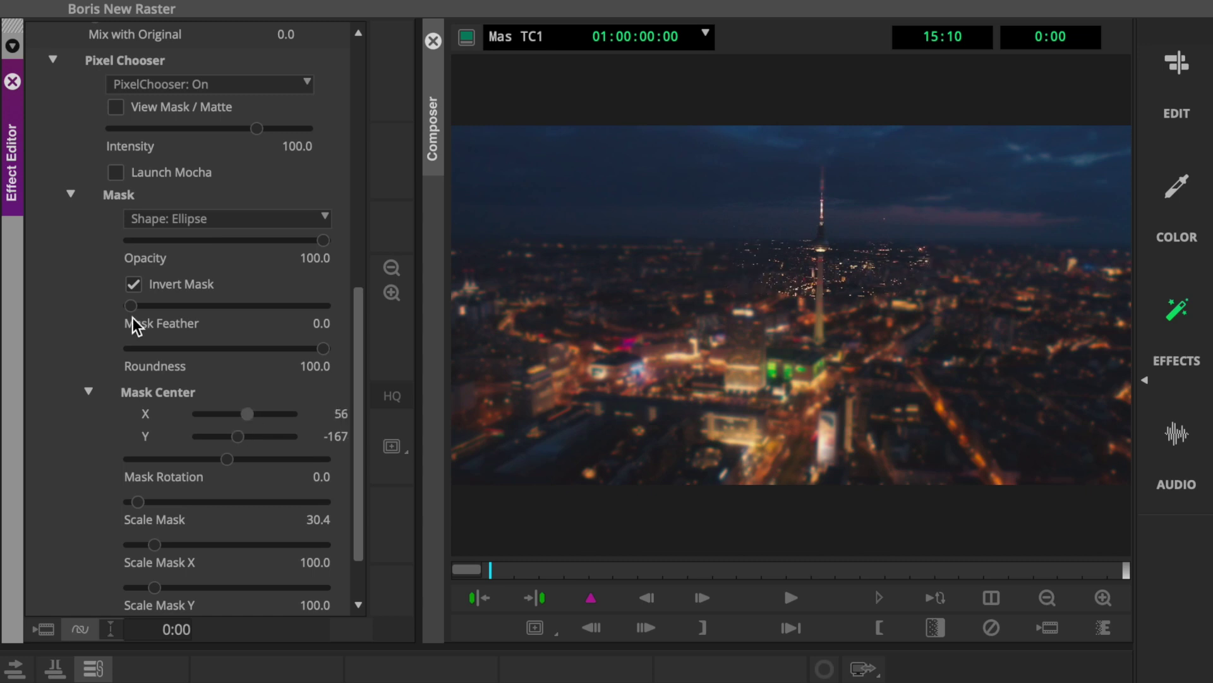
{"action": "left_click_drag", "start_coordinate": [131, 306], "coordinate": [181, 308]}
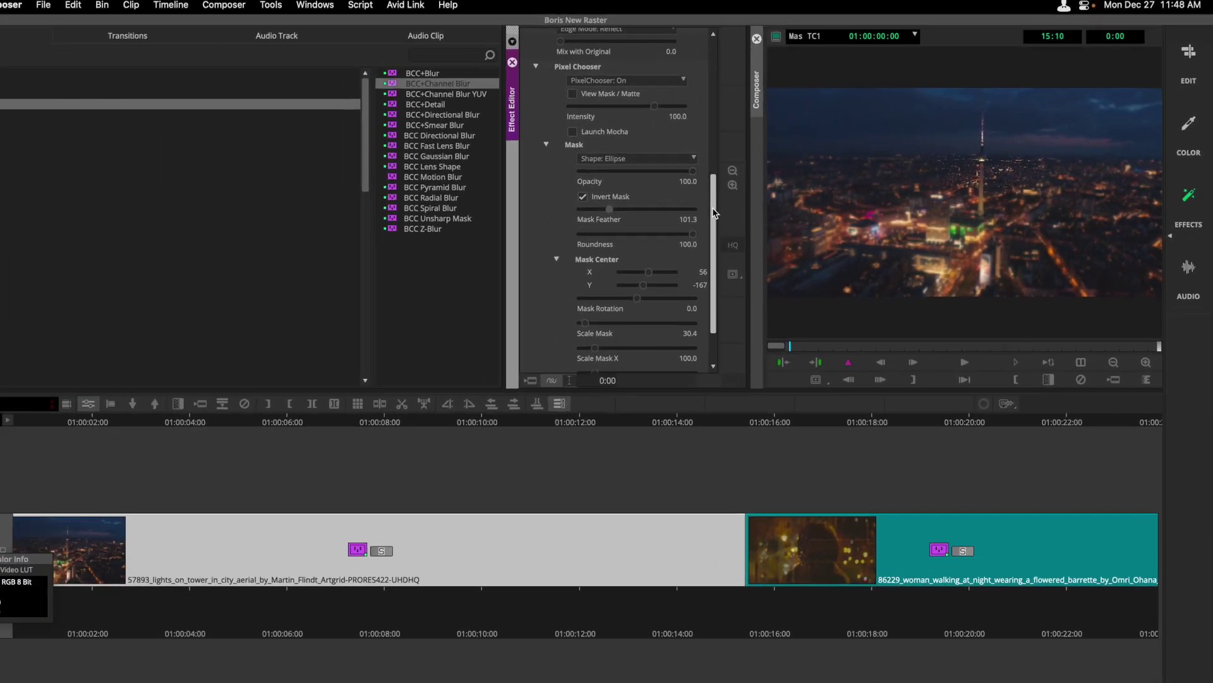
Adjust Mix with Original, then replace the Channel Blur with BCC+Smear Blur on the aerial clip
{"action": "scroll", "coordinate": [689, 151], "scroll_direction": "up", "scroll_amount": 5}
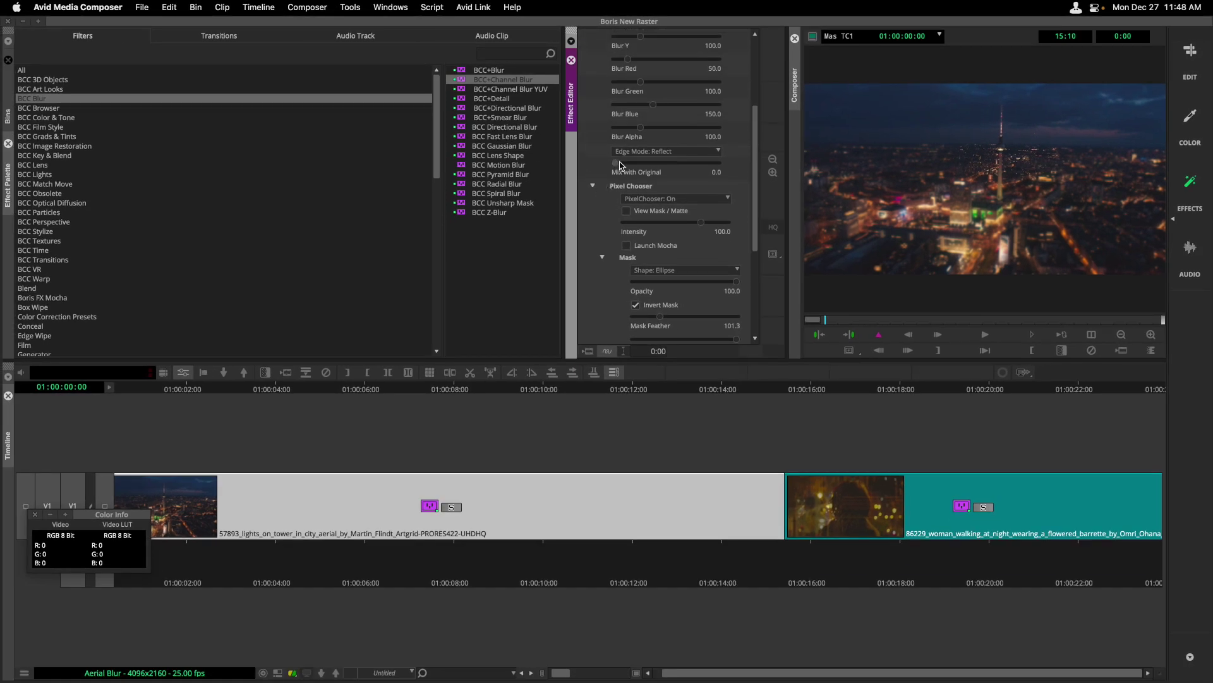
{"action": "left_click_drag", "start_coordinate": [620, 165], "coordinate": [647, 165]}
{"action": "left_click", "coordinate": [327, 376]}
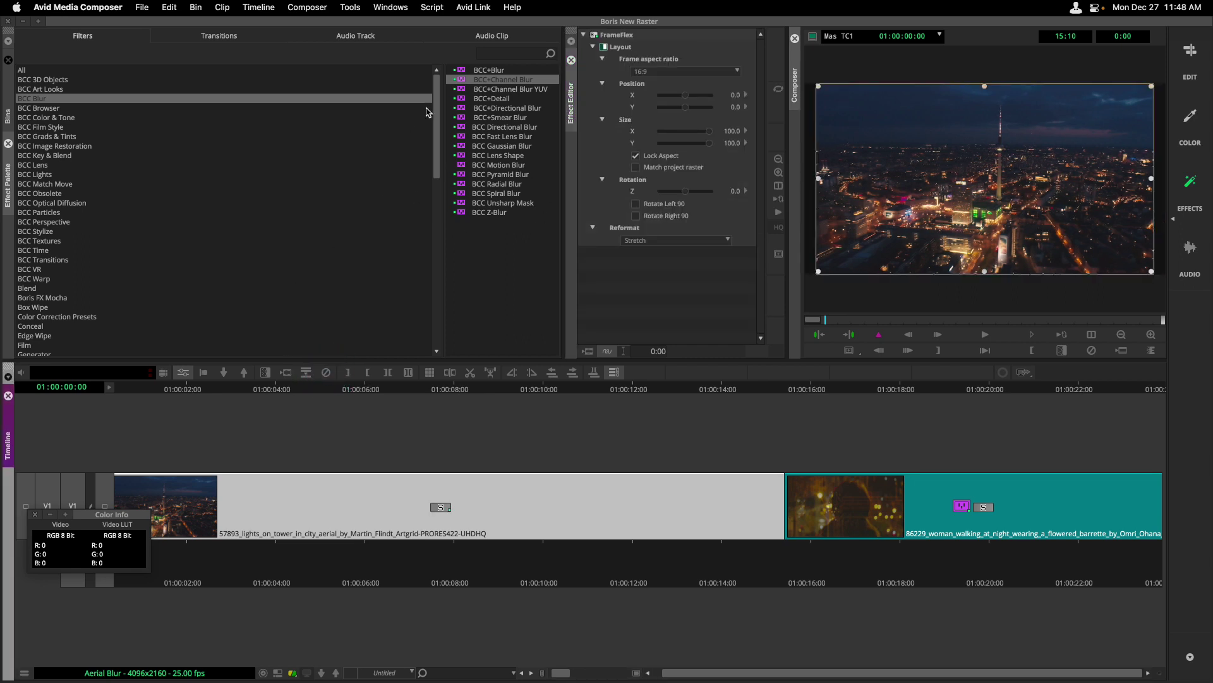
{"action": "left_click", "coordinate": [460, 119]}
{"action": "mouse_move", "coordinate": [460, 119]}
{"action": "left_mouse_down"}
{"action": "mouse_move", "coordinate": [388, 487]}
{"action": "mouse_move", "coordinate": [395, 510]}
{"action": "left_mouse_up"}
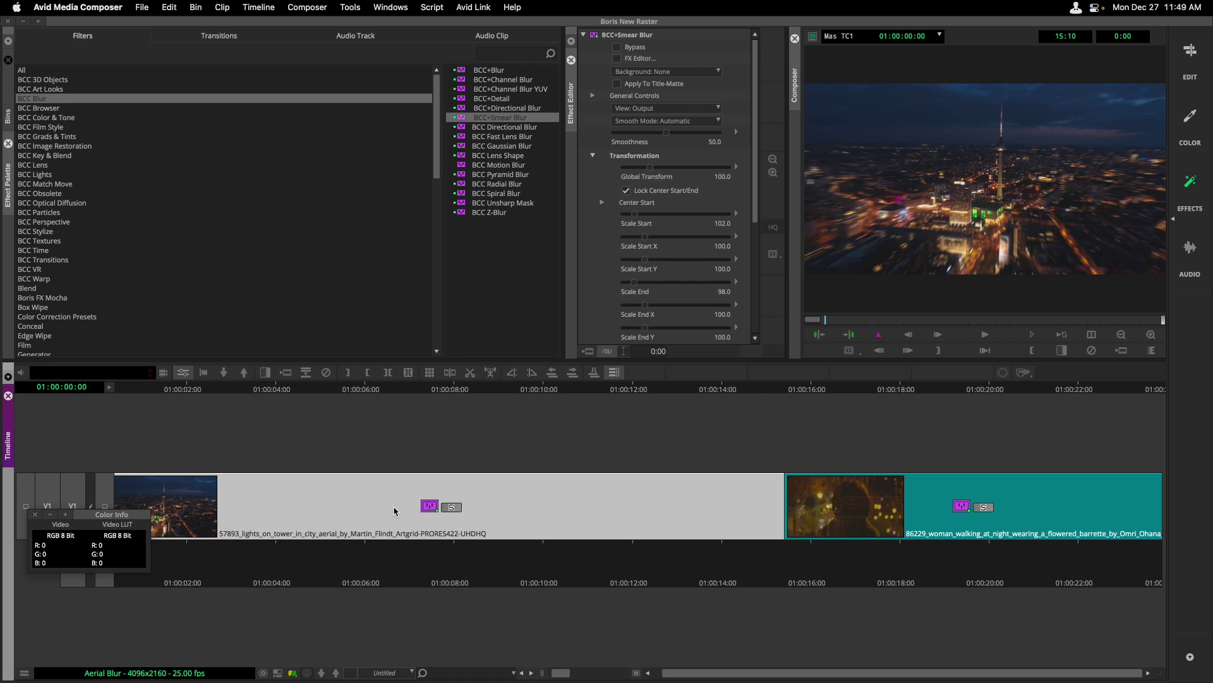
Open Smear Blur in the FX Editor, preview Zoom Out and Offset Spread, then choose 00. Default
{"action": "left_click", "coordinate": [616, 59]}
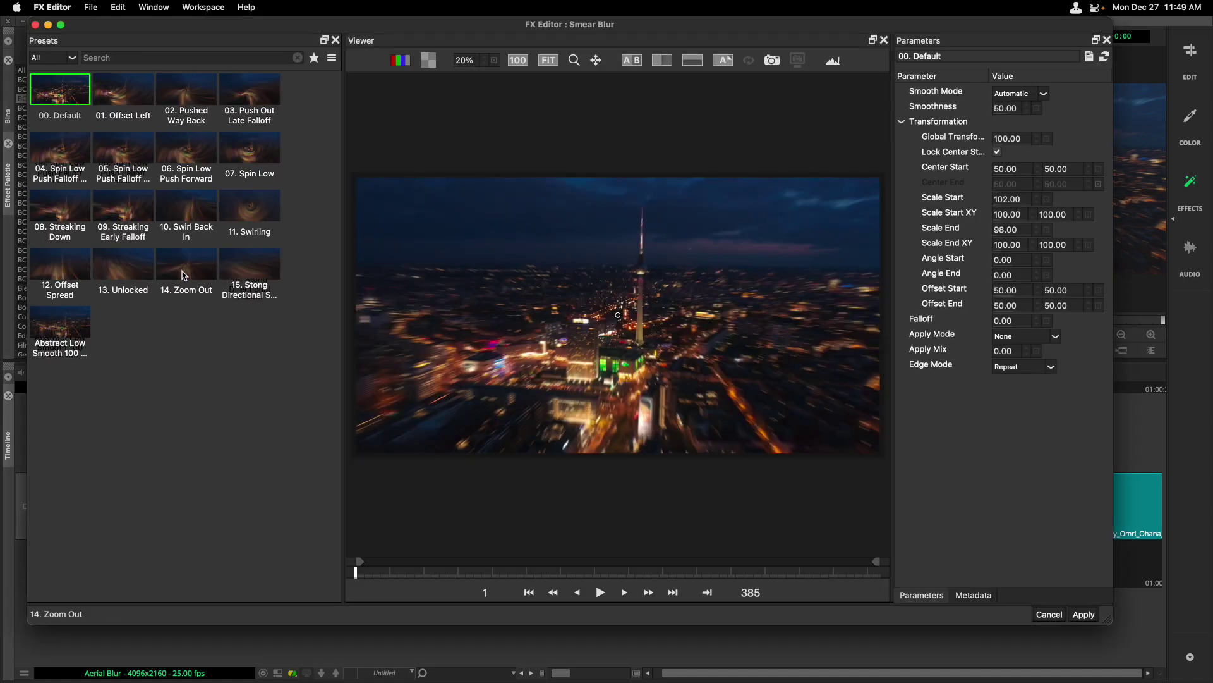
{"action": "left_click", "coordinate": [184, 275]}
{"action": "left_click", "coordinate": [71, 269]}
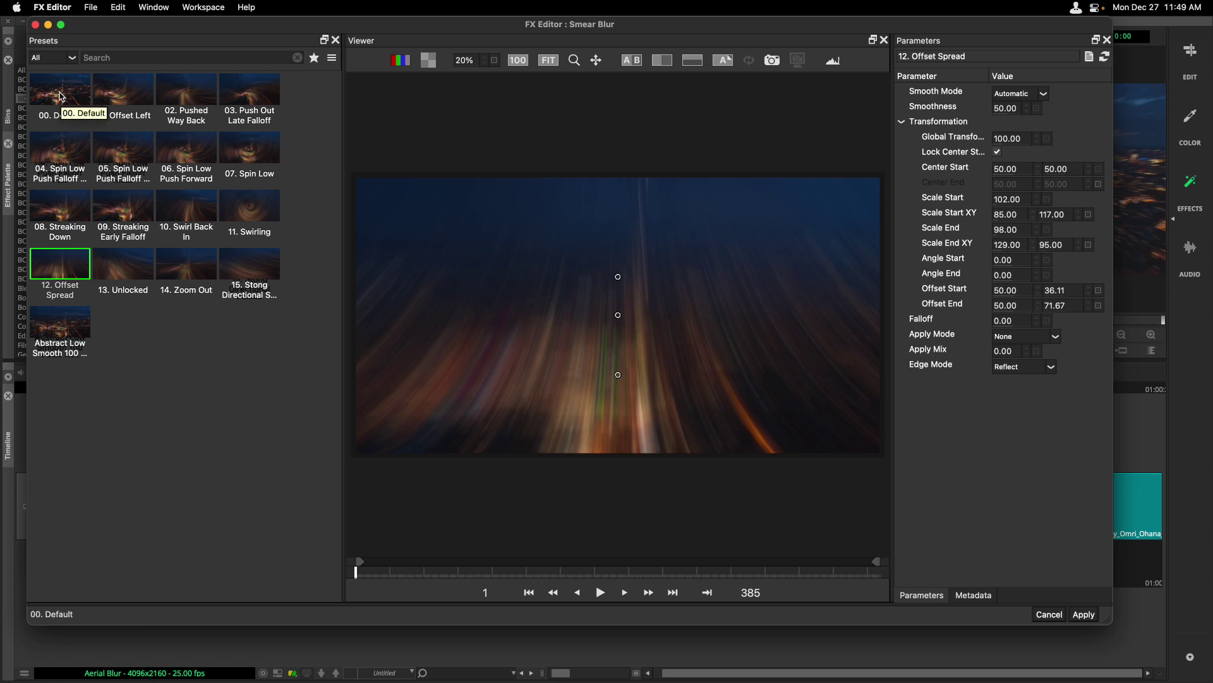
{"action": "left_click", "coordinate": [48, 95]}
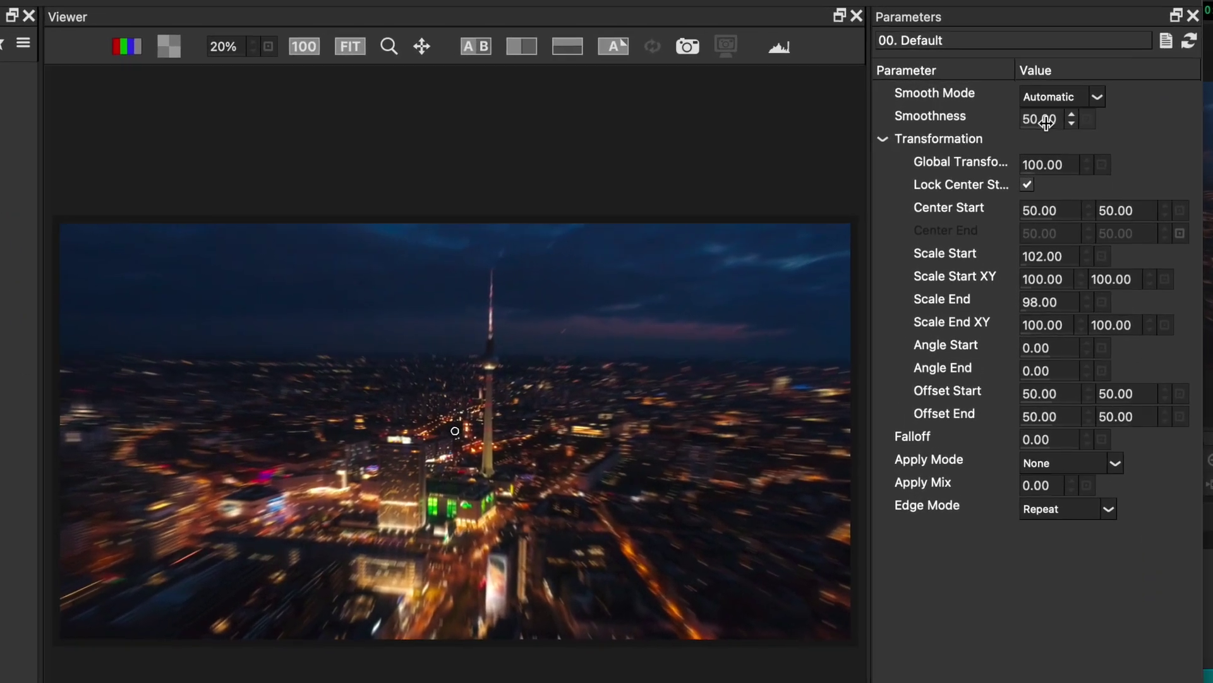
Set the smear's Smoothness to 5 and Scale End to 50
{"action": "left_click", "coordinate": [1046, 120]}
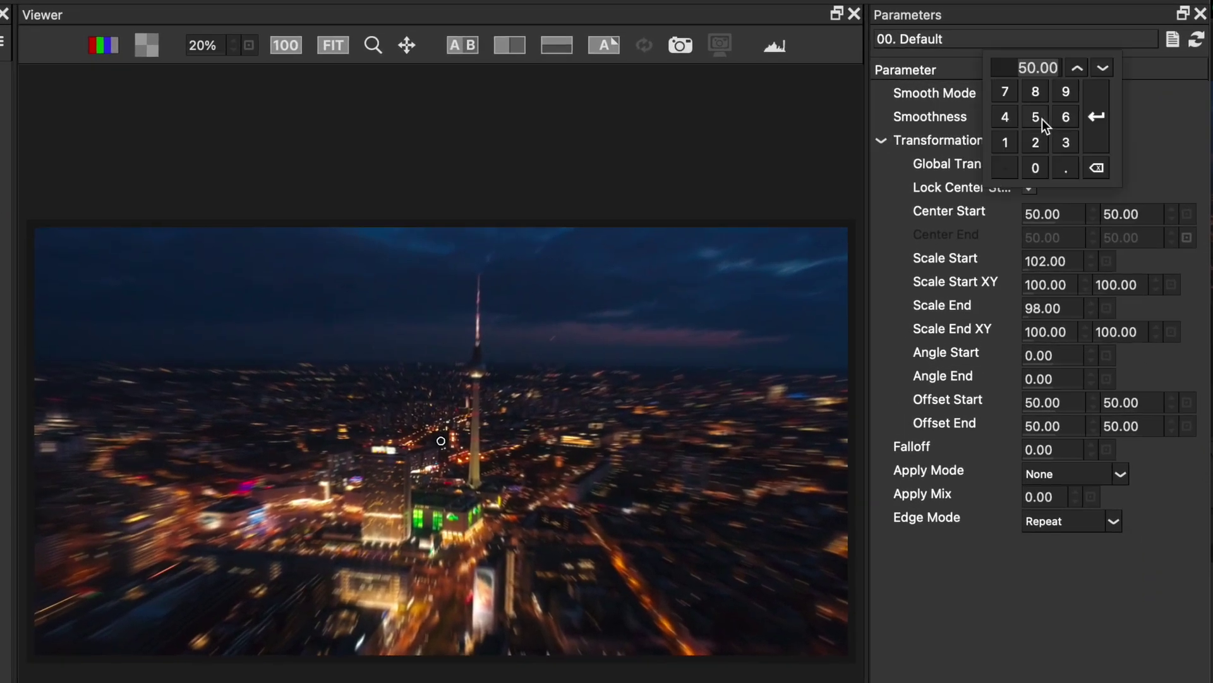
{"action": "left_click", "coordinate": [1042, 119]}
{"action": "left_click", "coordinate": [1098, 136]}
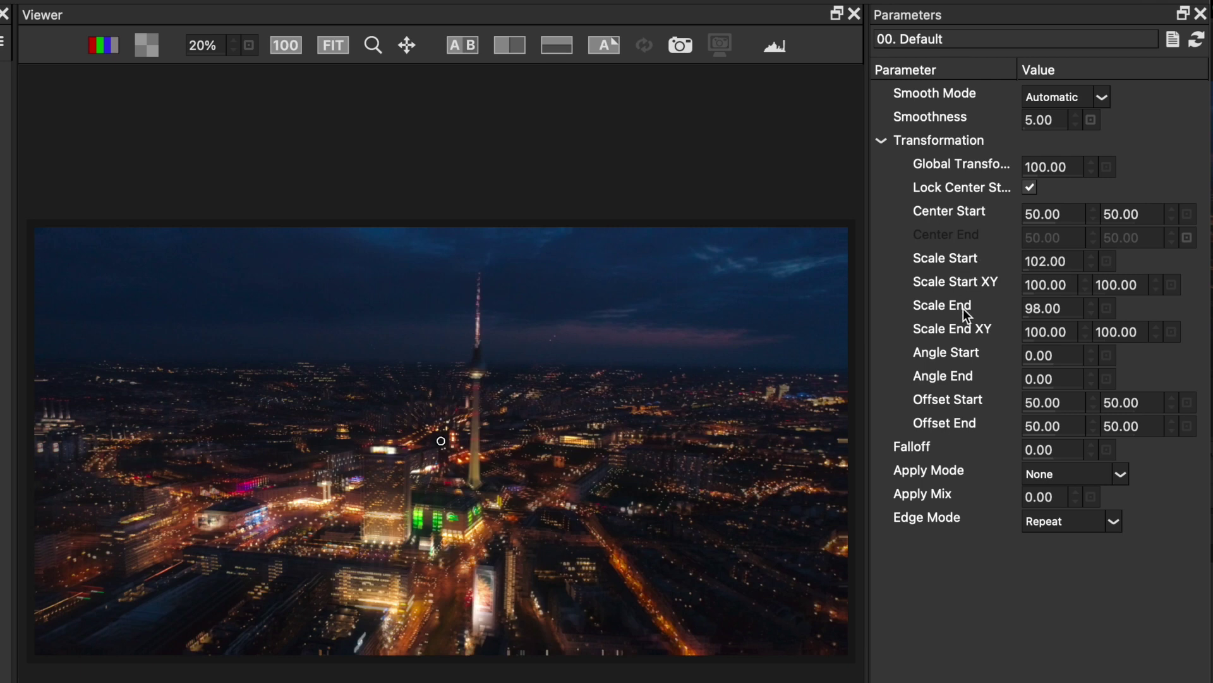
{"action": "left_click", "coordinate": [1045, 308]}
{"action": "left_click", "coordinate": [1043, 306]}
{"action": "left_click", "coordinate": [1043, 356]}
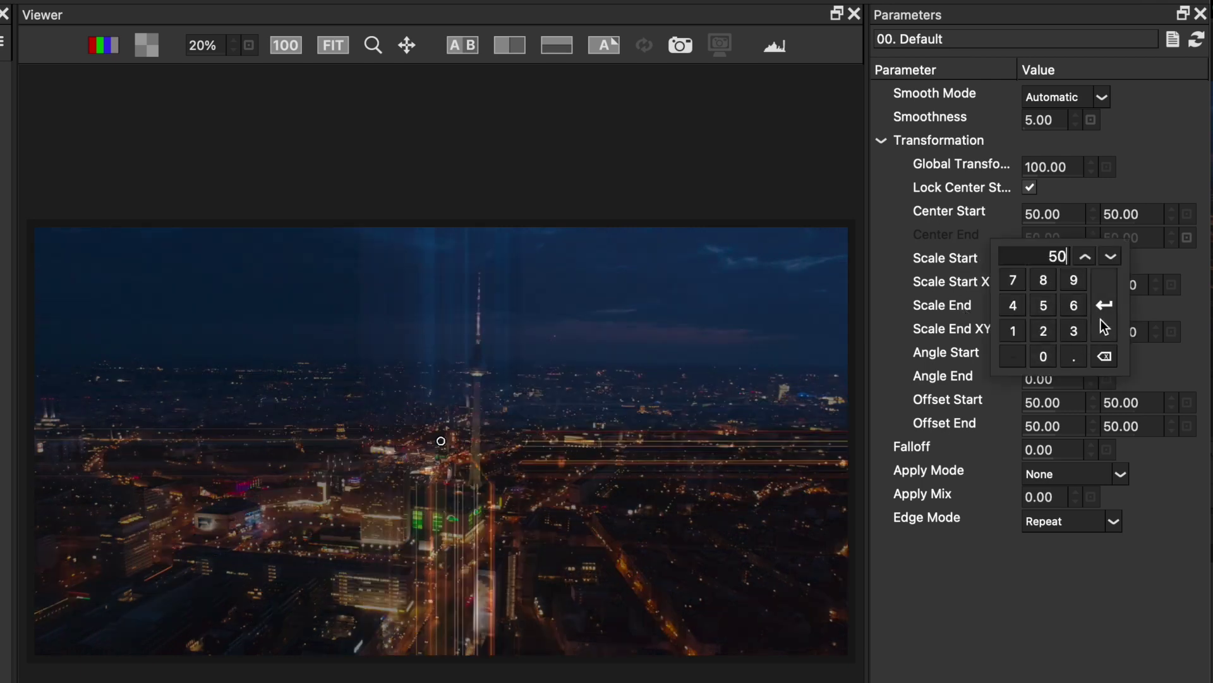
{"action": "left_click", "coordinate": [1102, 316]}
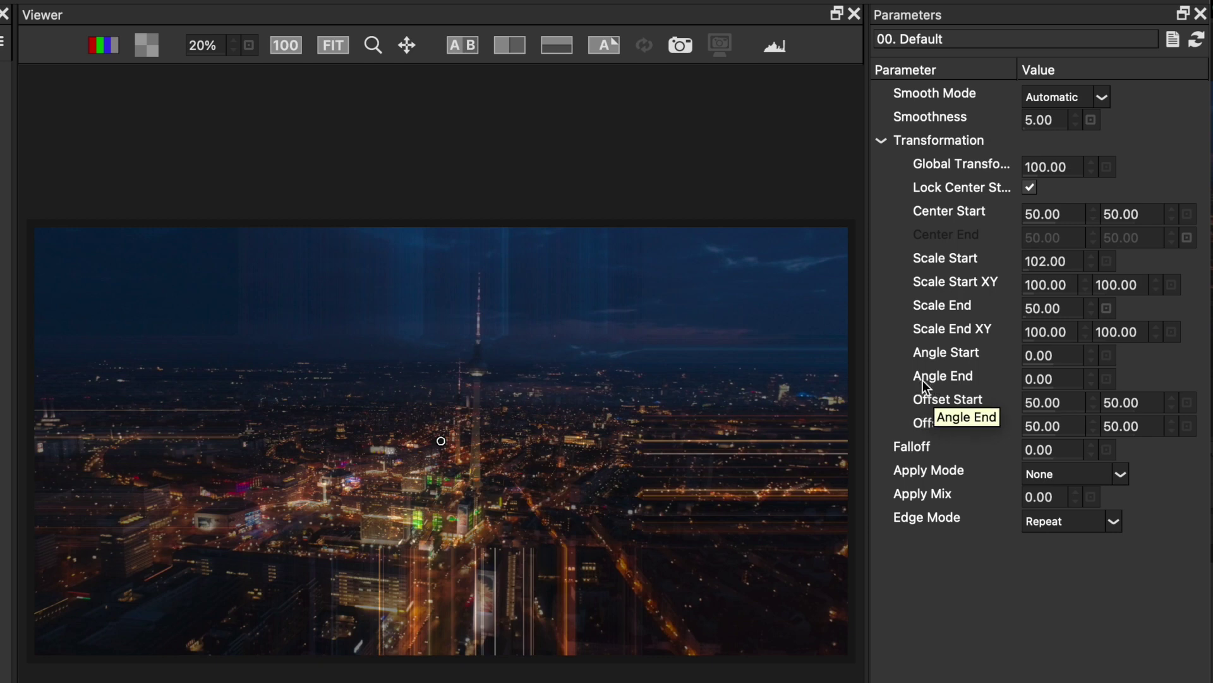
Try Angle Start 15, undo it, and turn off Lock Center Start/End
{"action": "left_click", "coordinate": [1060, 352]}
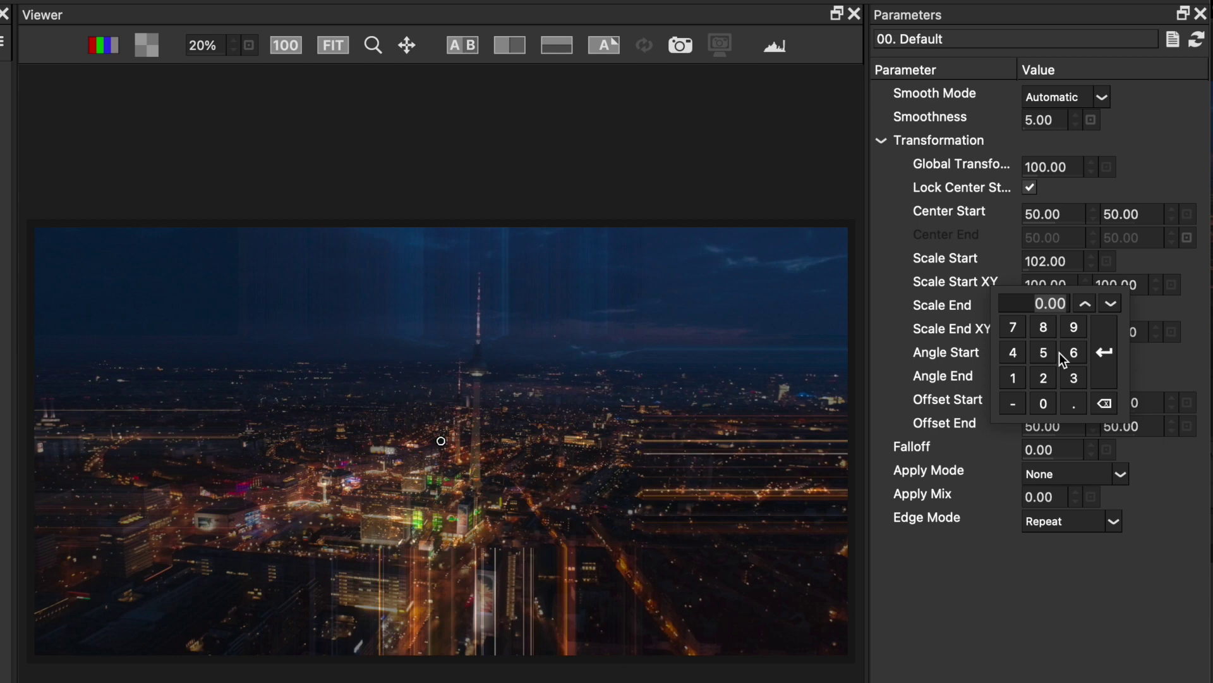
{"action": "type", "text": "15"}
{"action": "key", "text": "Return"}
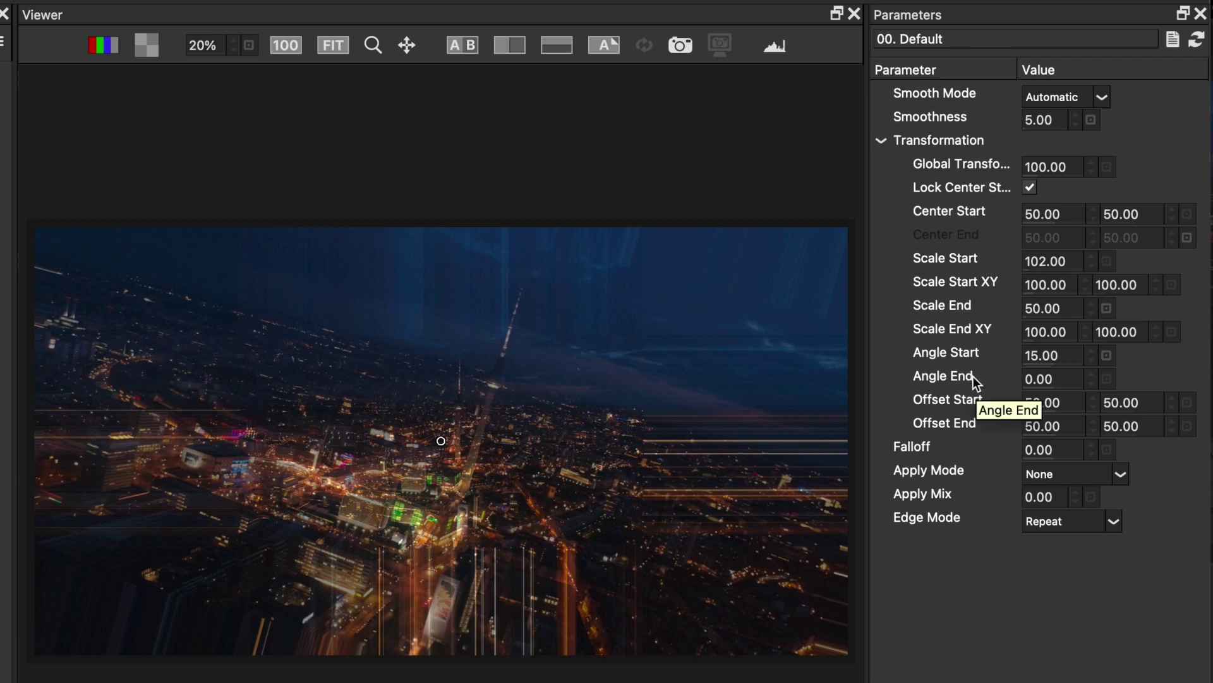
{"action": "key", "text": "ctrl+z"}
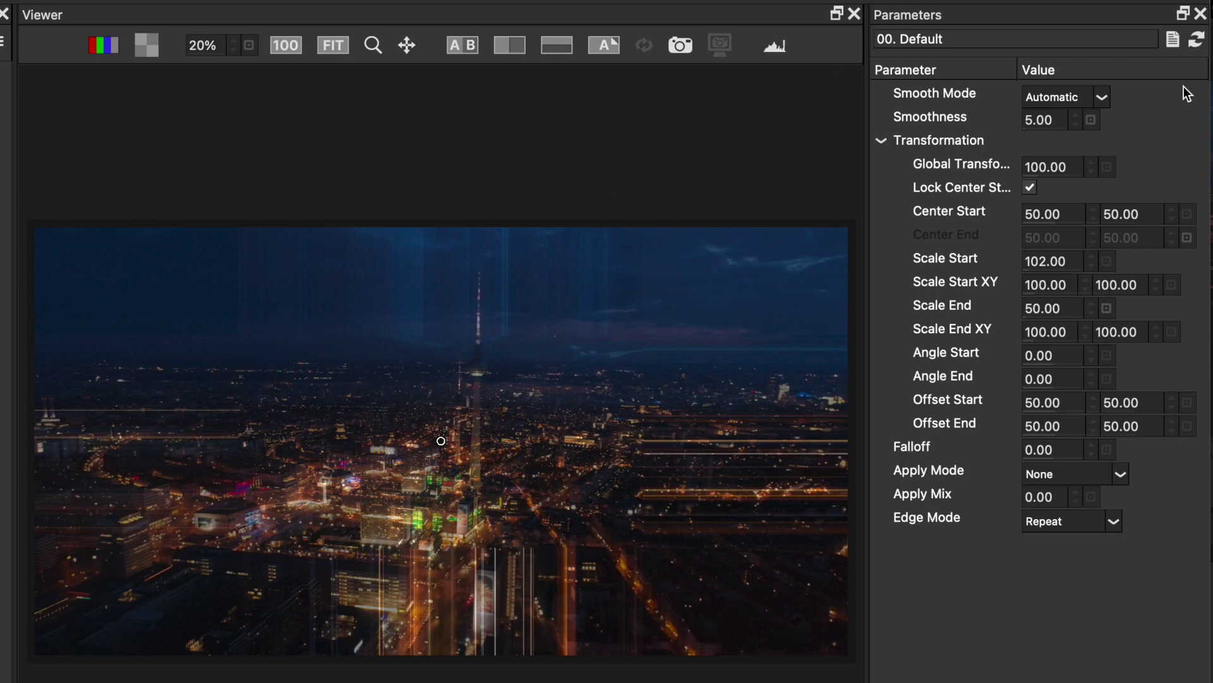
{"action": "left_click", "coordinate": [1030, 188]}
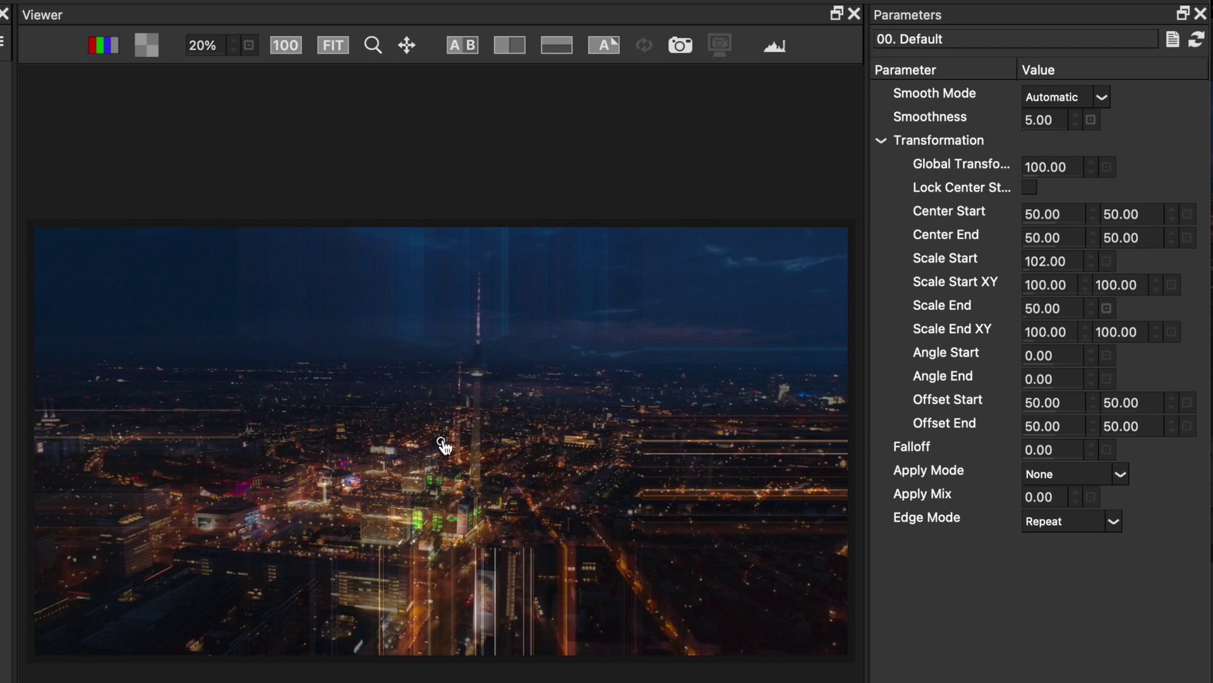
Move the smear centre onto the TV tower, match Center End, and nudge the offset right
{"action": "left_click_drag", "start_coordinate": [441, 440], "coordinate": [478, 375]}
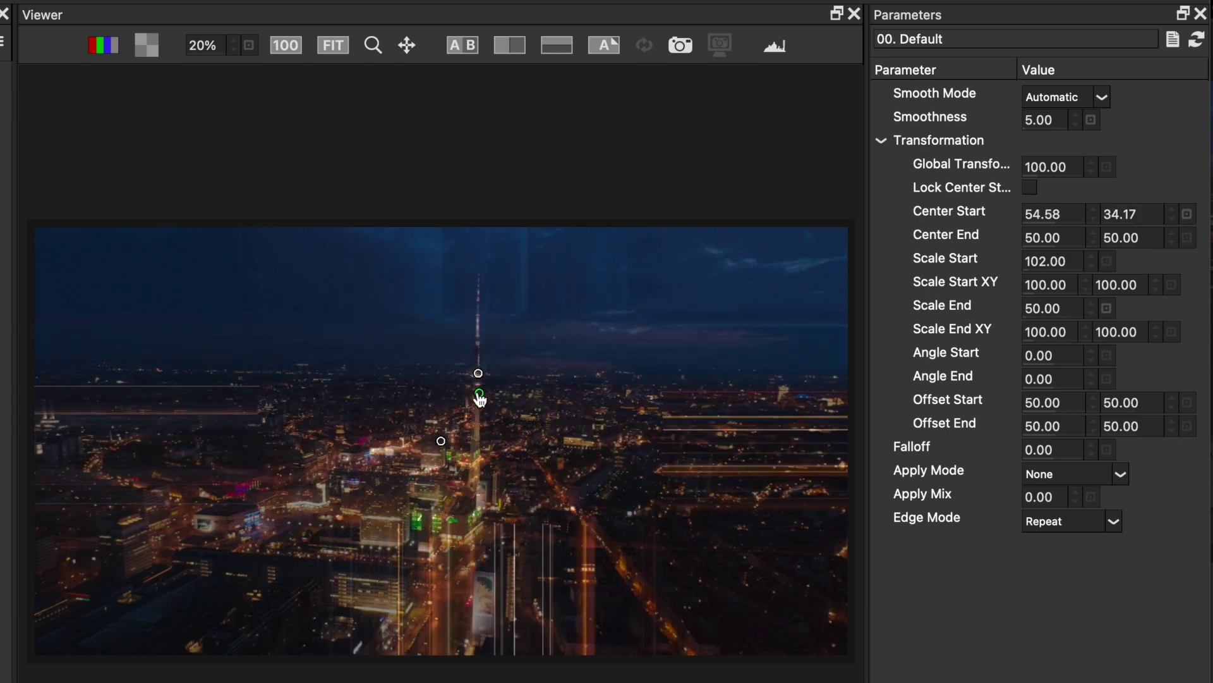
{"action": "left_click", "coordinate": [478, 377]}
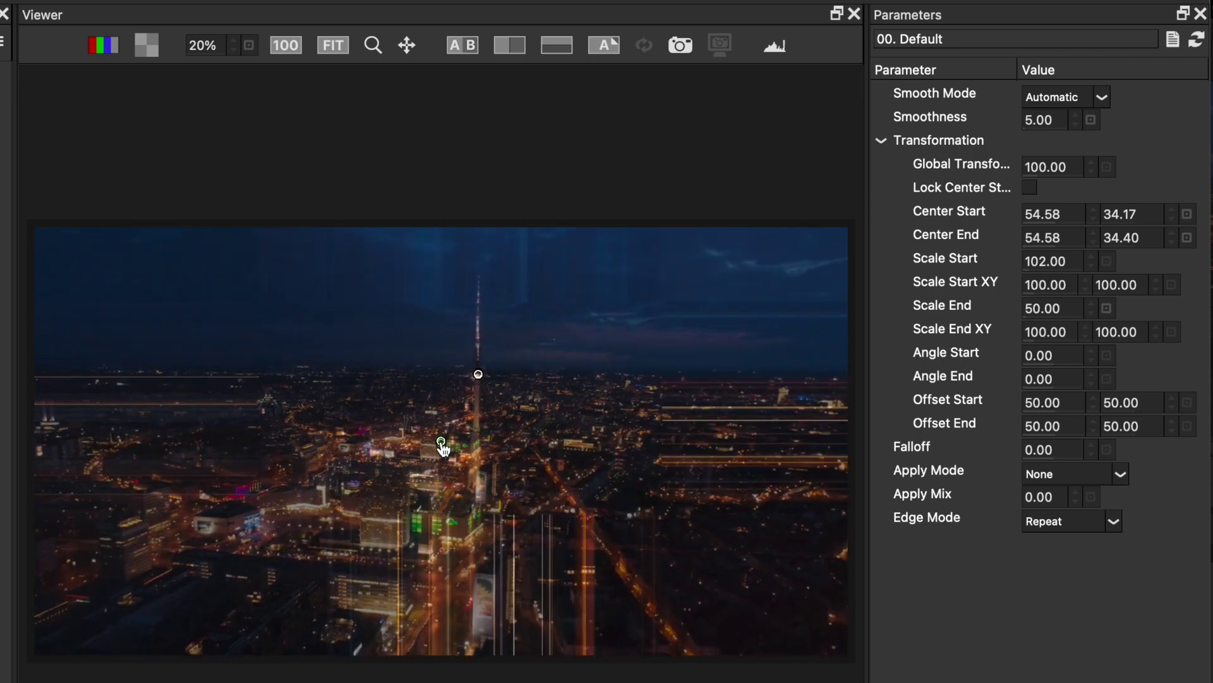
{"action": "left_click_drag", "start_coordinate": [442, 441], "coordinate": [457, 439]}
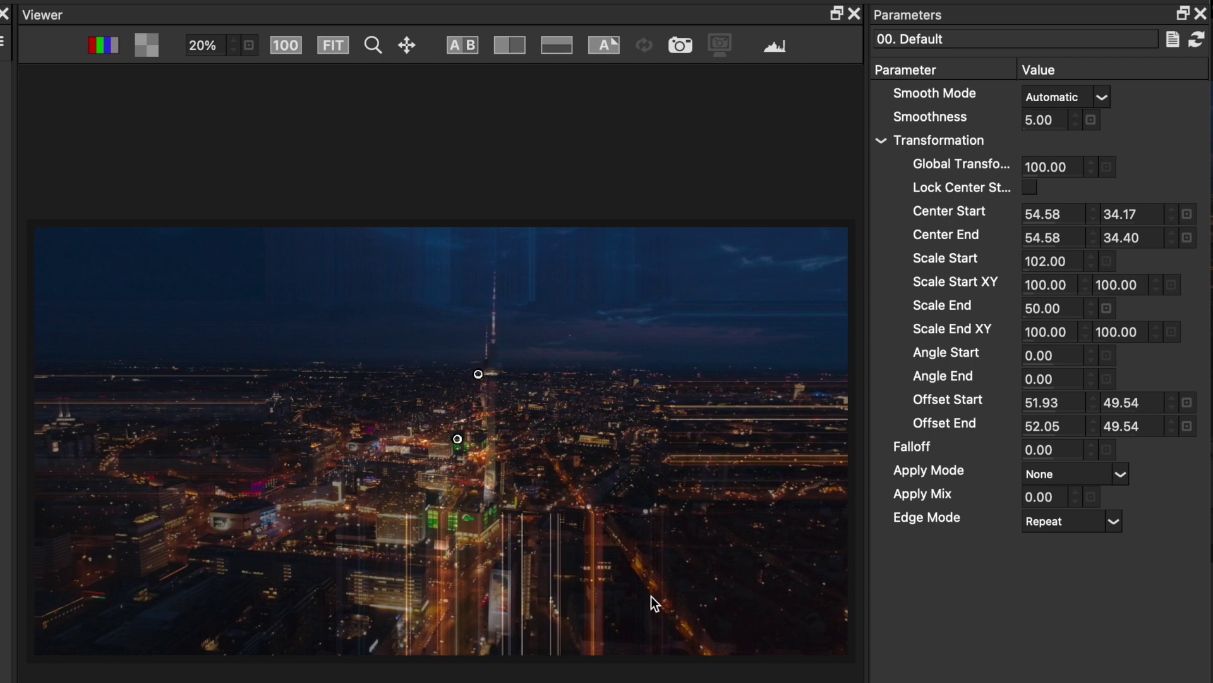
Try Transparent edges and raise the smear's Scale End to 85
{"action": "left_click", "coordinate": [1116, 523]}
{"action": "left_click", "coordinate": [1088, 539]}
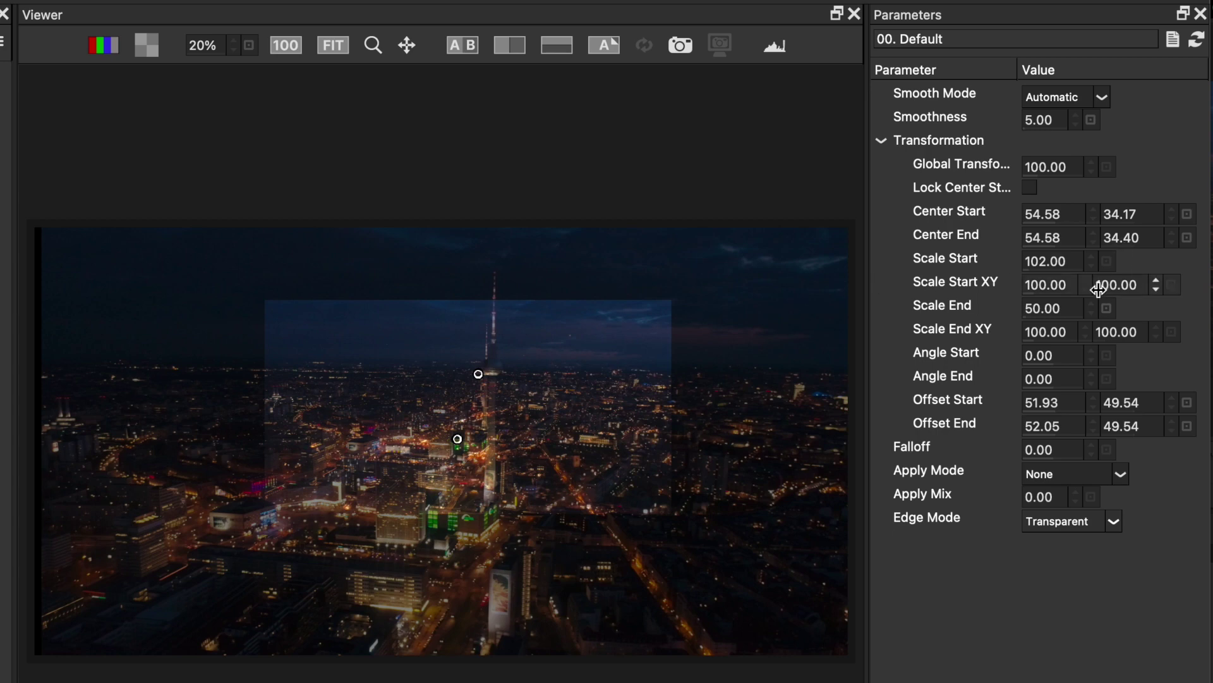
{"action": "left_click", "coordinate": [1075, 310]}
{"action": "type", "text": "85"}
{"action": "key", "text": "Return"}
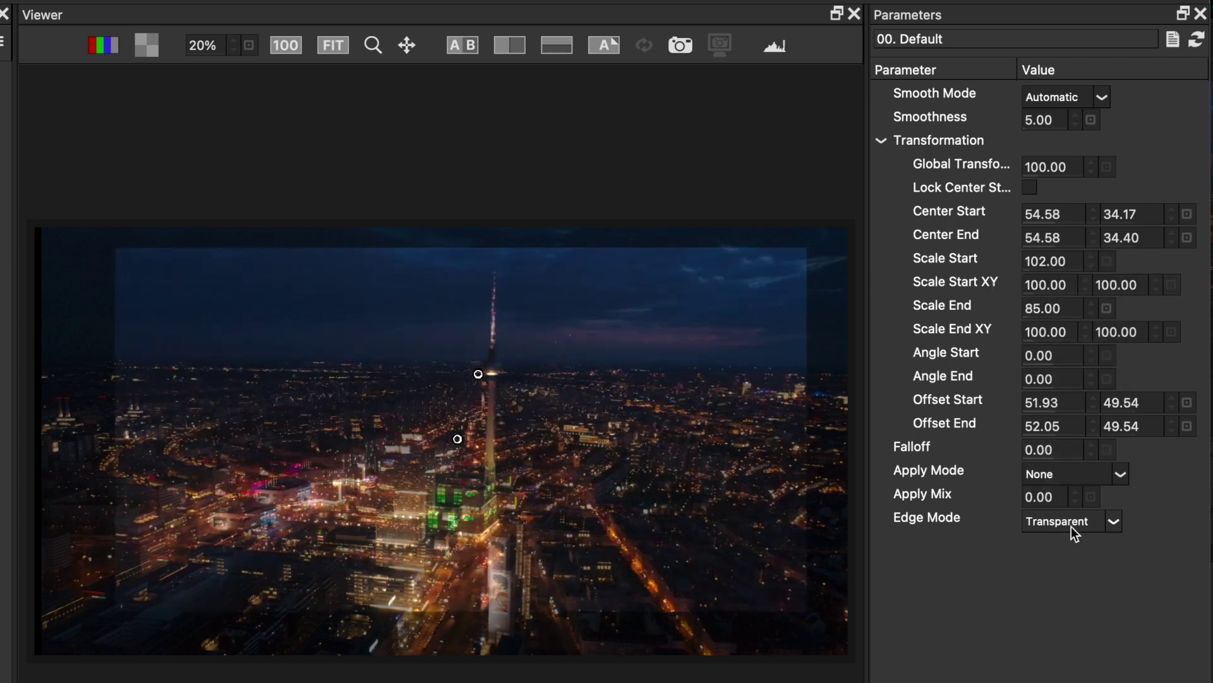
Set the smear's Edge Mode to Reflect, passing through Repeat
{"action": "left_click", "coordinate": [1115, 521]}
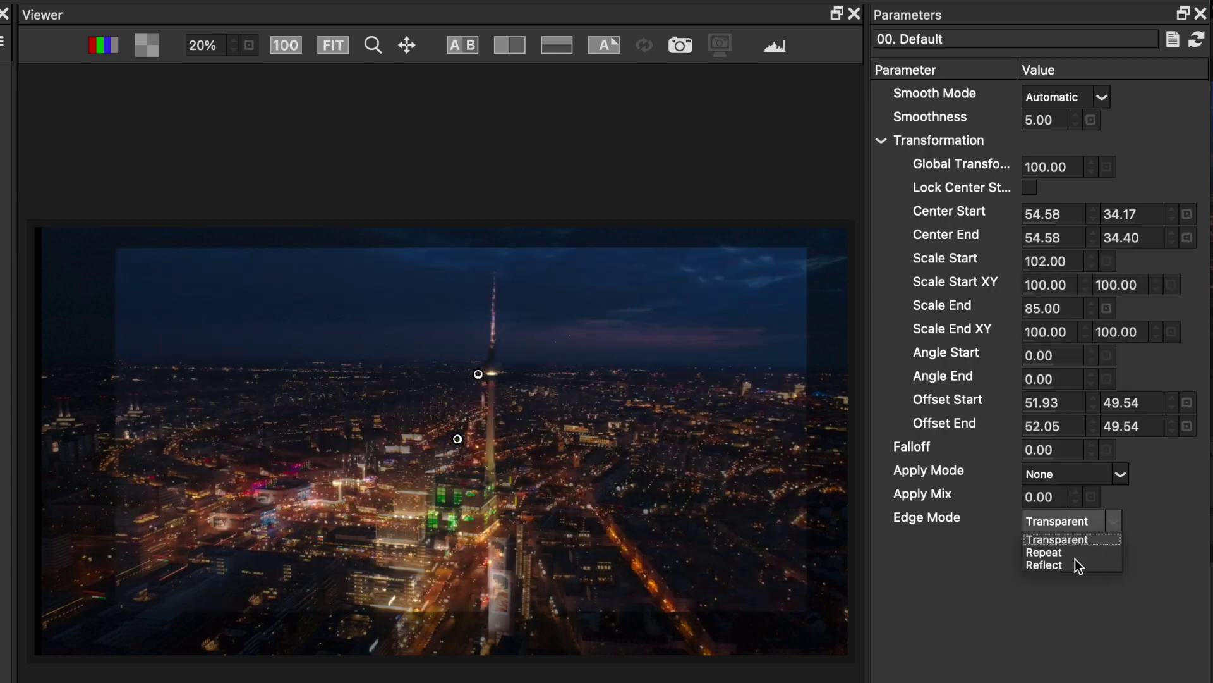
{"action": "left_click", "coordinate": [1059, 551]}
{"action": "left_click", "coordinate": [1115, 522]}
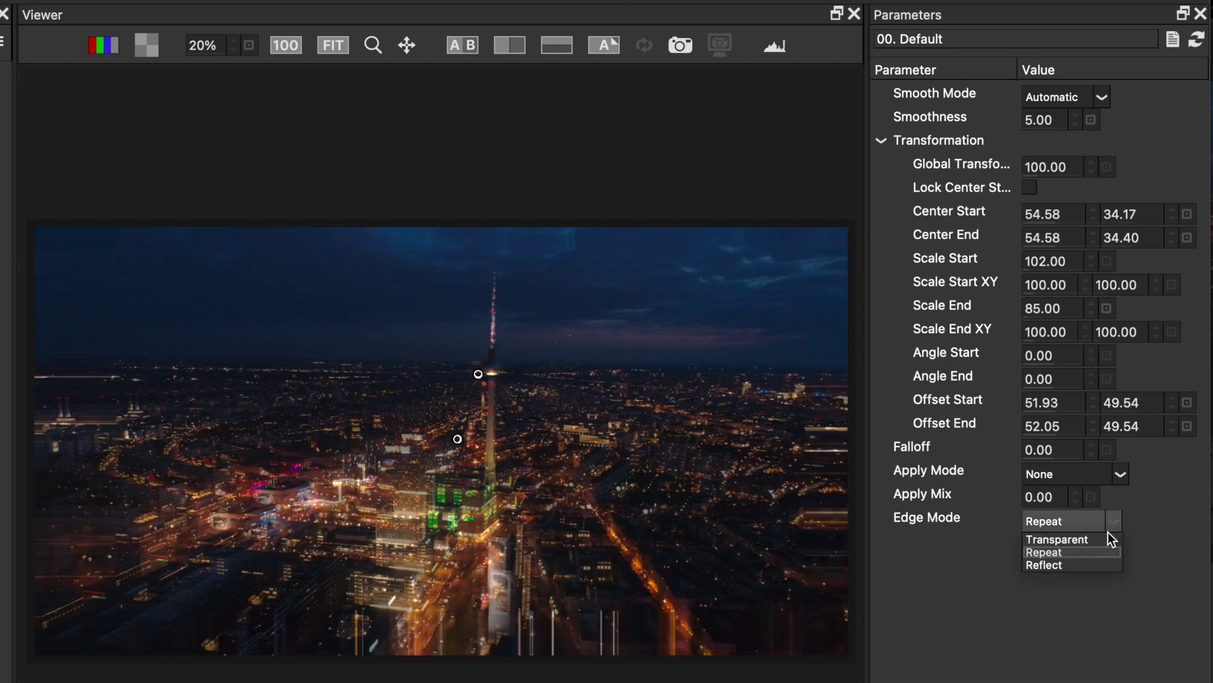
{"action": "left_click", "coordinate": [1073, 572]}
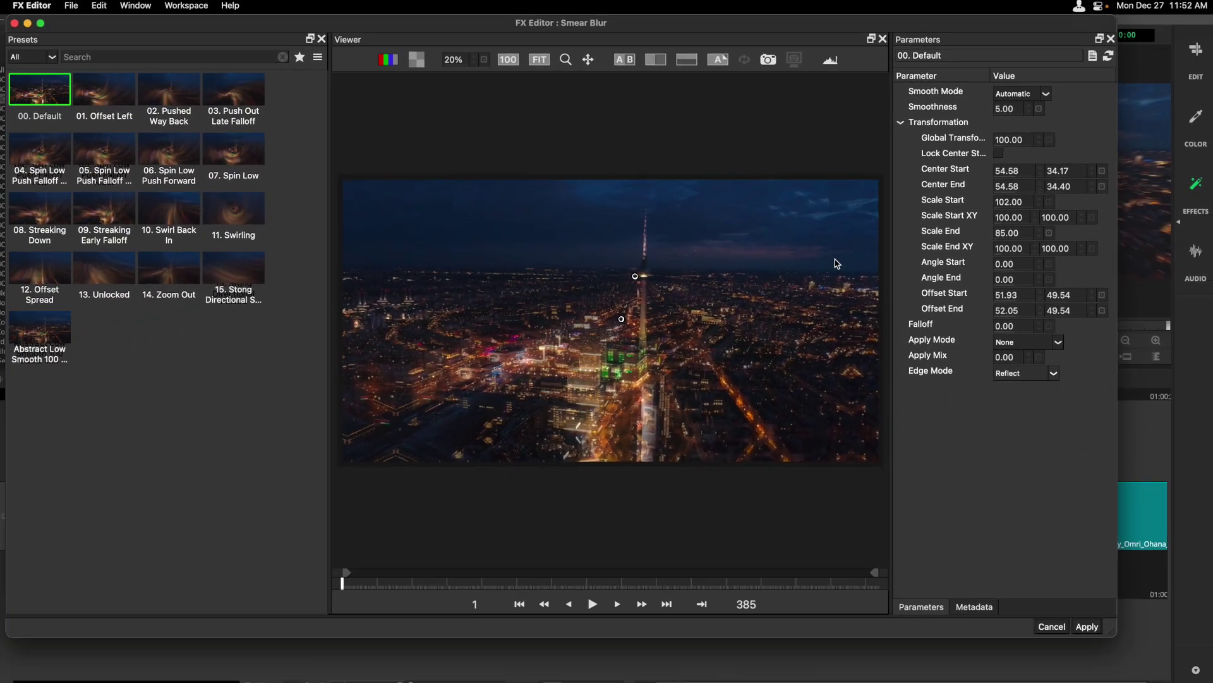
Apply the Smear Blur from FX Editor, then blend it with Apply Mode Overlay at Apply Mix 78.5
{"action": "left_click", "coordinate": [1084, 614]}
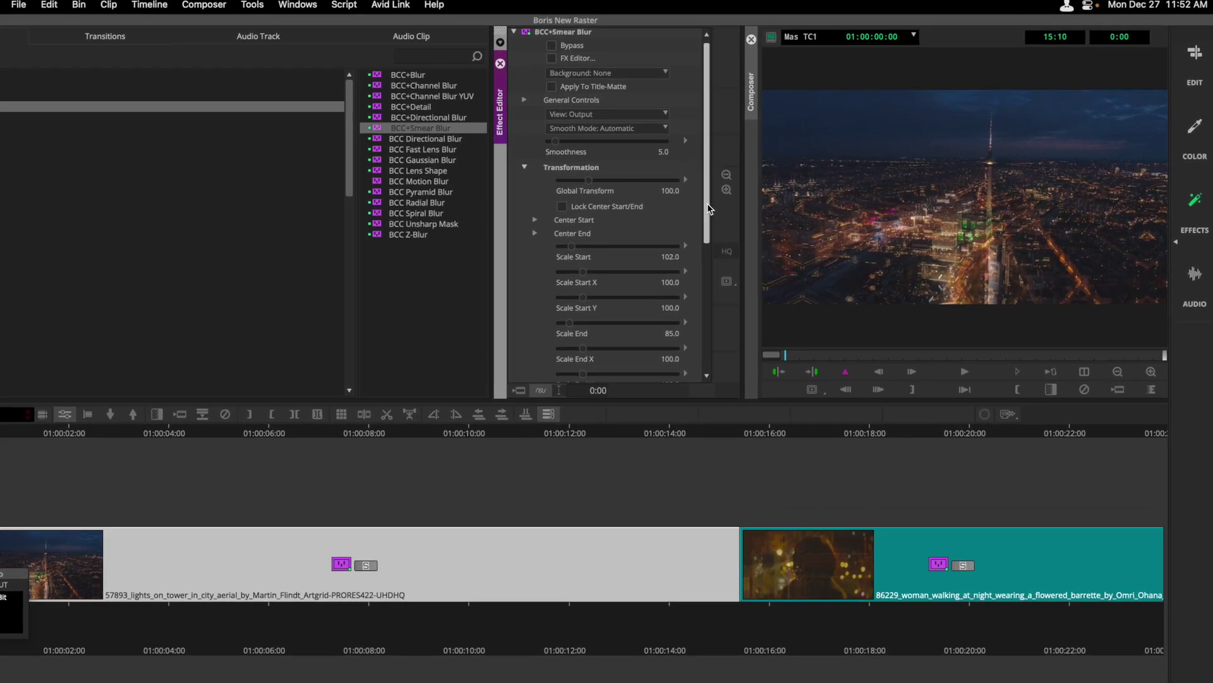
{"action": "left_click_drag", "start_coordinate": [708, 205], "coordinate": [695, 341]}
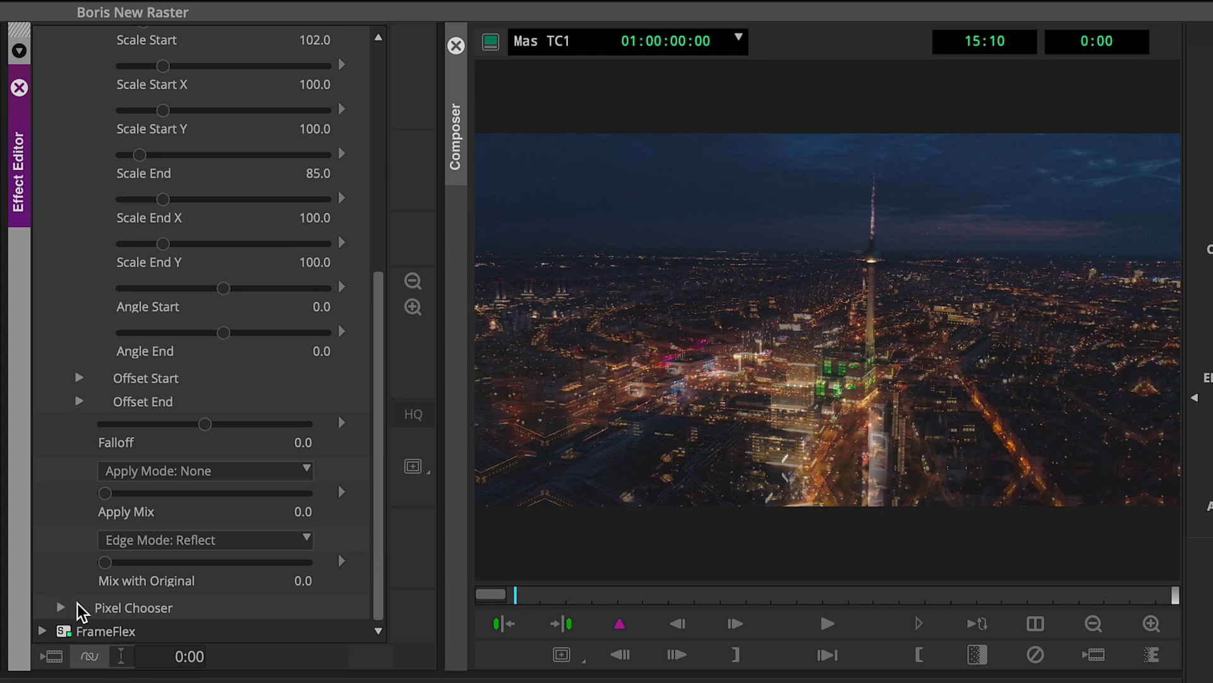
{"action": "left_click", "coordinate": [198, 475]}
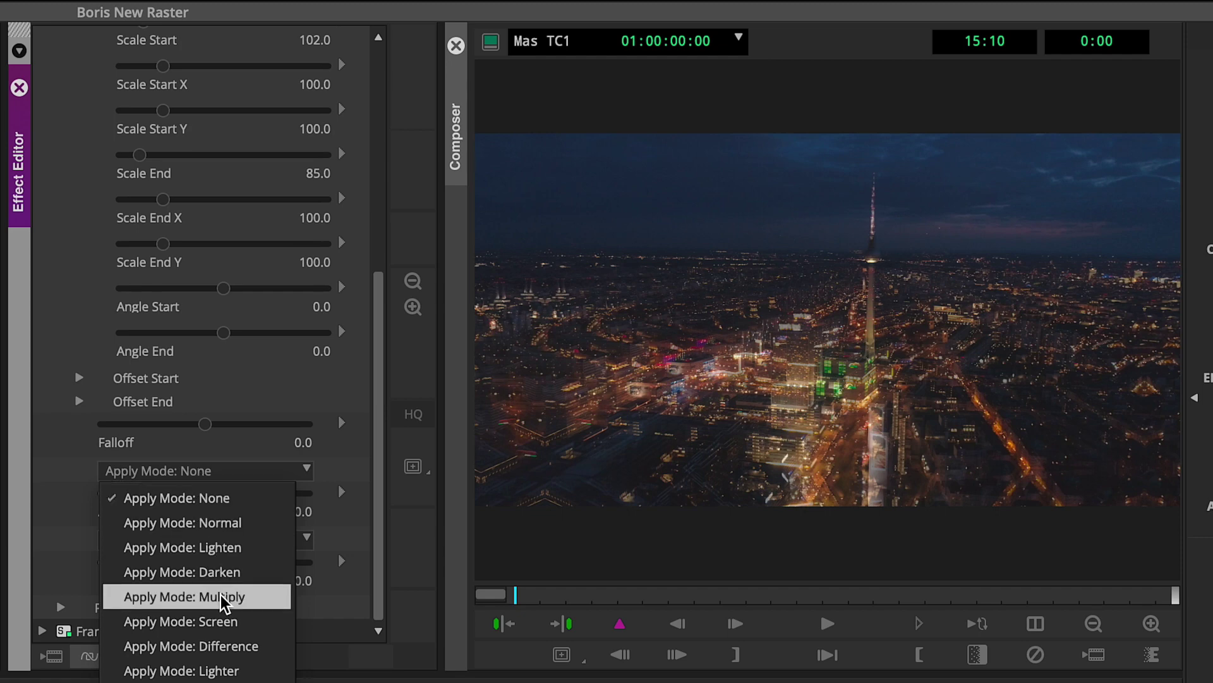
{"action": "key", "text": "Return"}
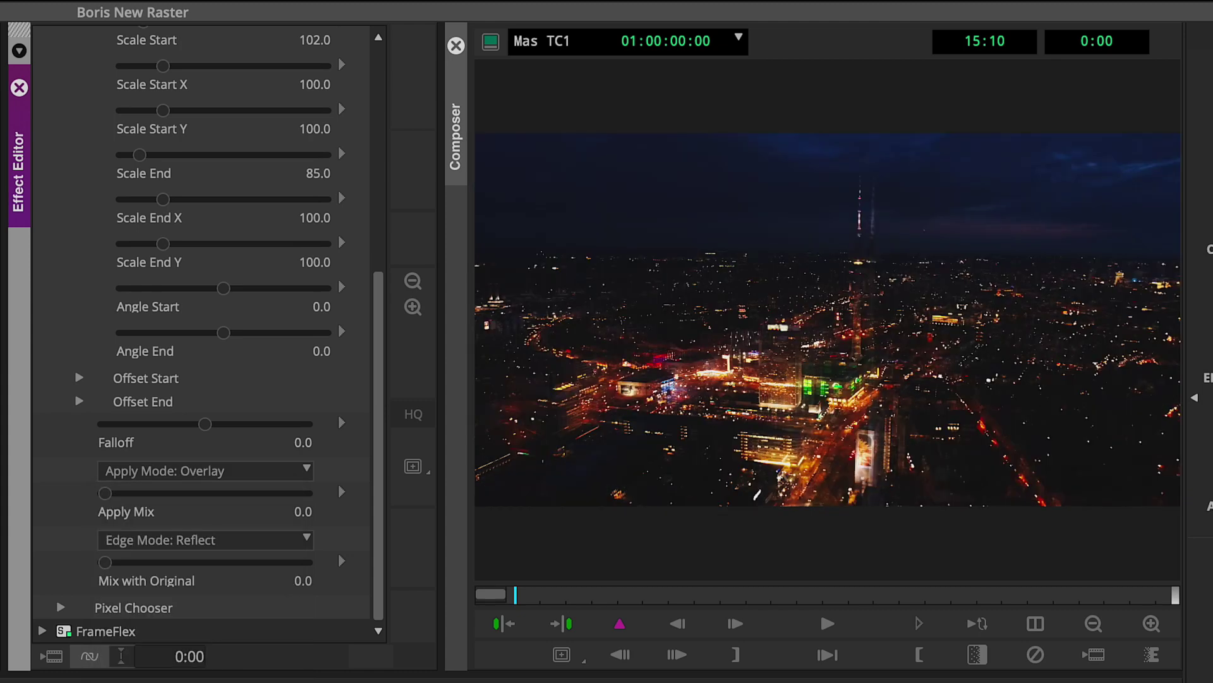
{"action": "left_click_drag", "start_coordinate": [104, 493], "coordinate": [261, 492]}
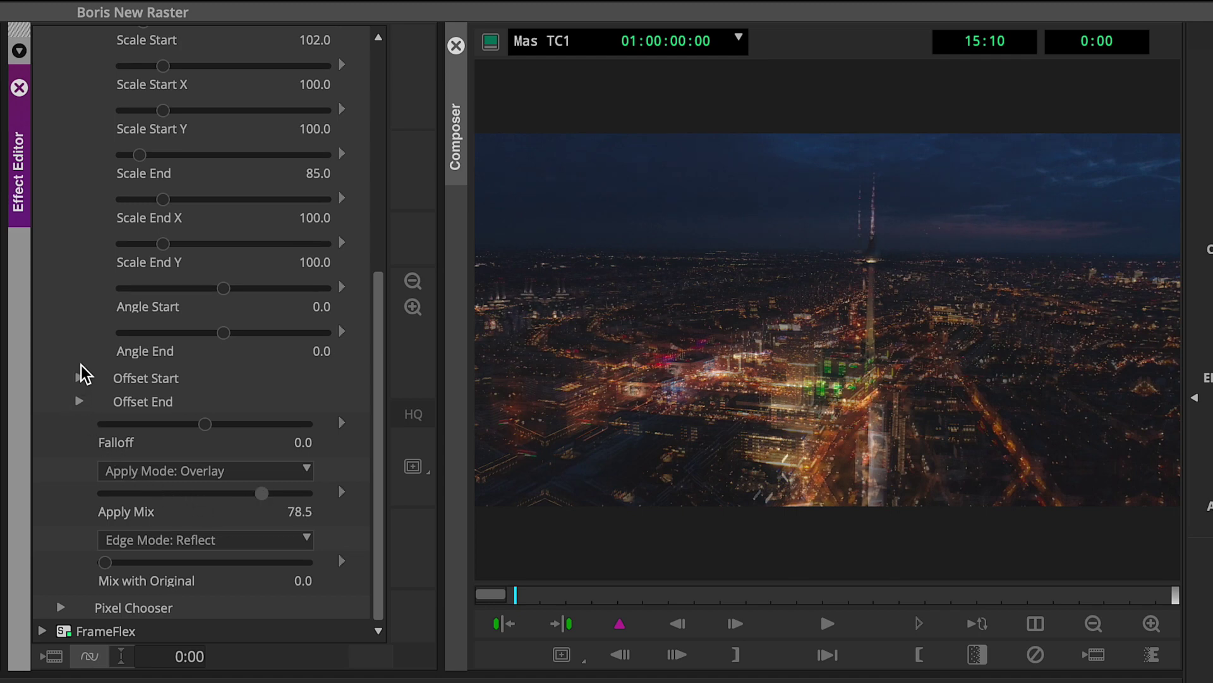
Set the smear's Center Start Y to -222 and Center End Y to -139
{"action": "scroll", "coordinate": [84, 363], "scroll_direction": "up", "scroll_amount": 10}
{"action": "left_click", "coordinate": [80, 365]}
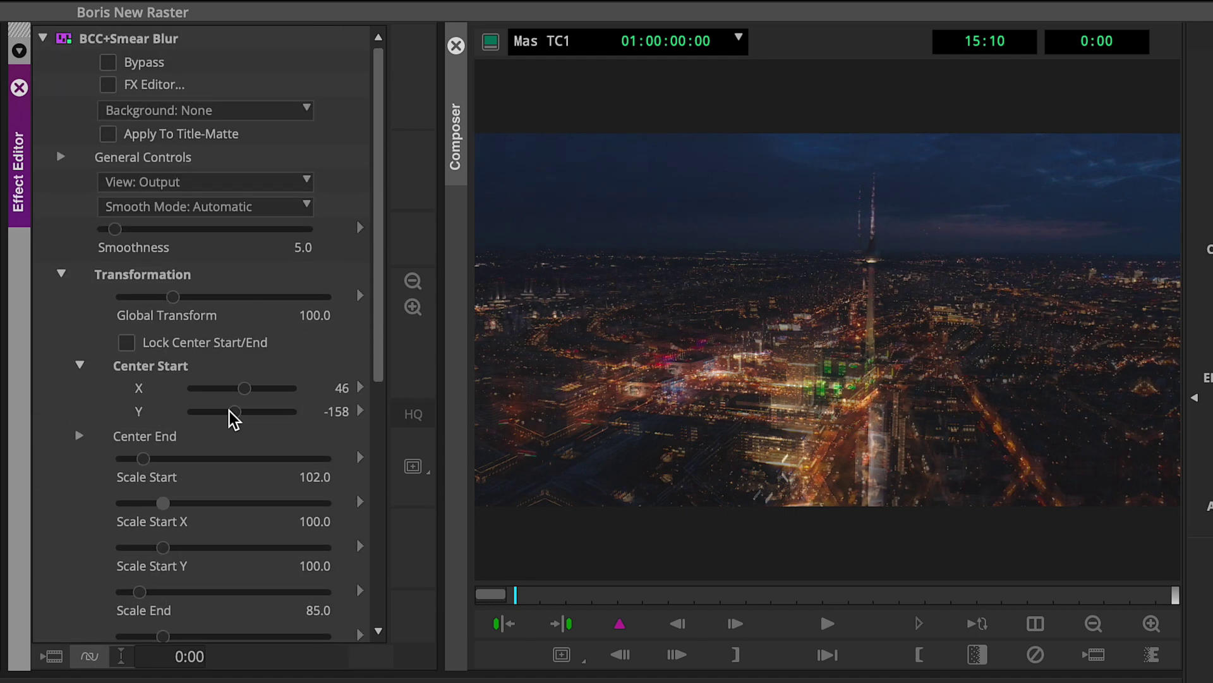
{"action": "left_click_drag", "start_coordinate": [234, 411], "coordinate": [228, 414]}
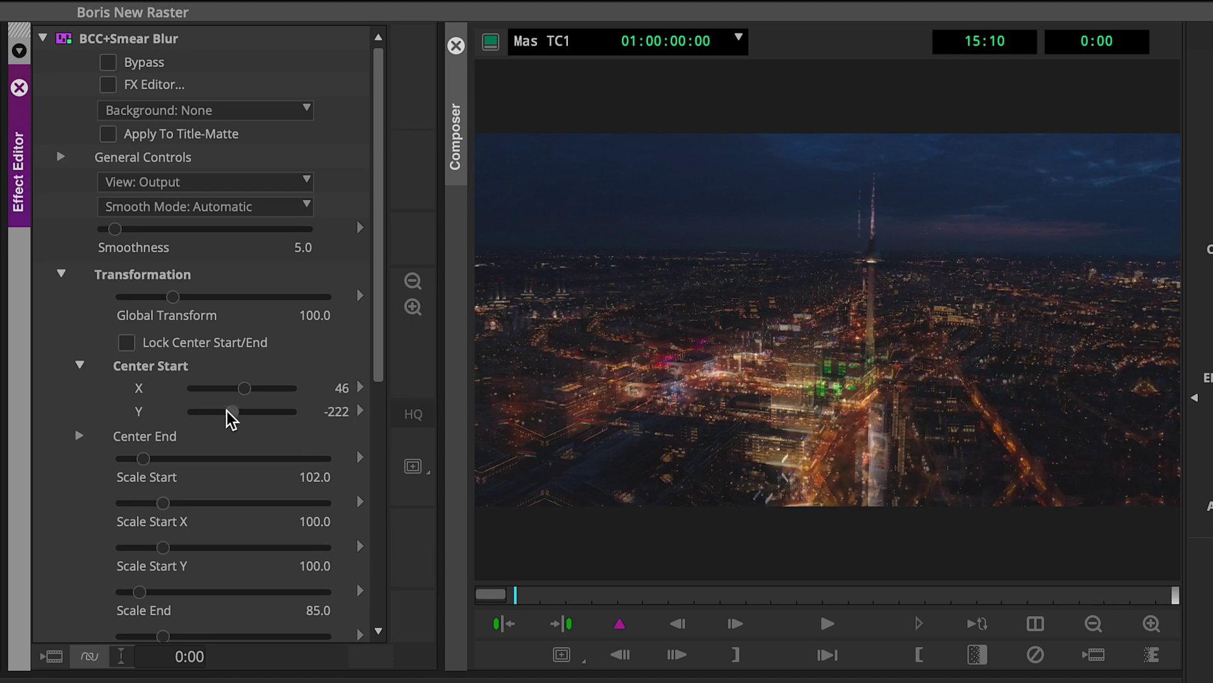
{"action": "left_click", "coordinate": [78, 436]}
{"action": "left_click_drag", "start_coordinate": [222, 481], "coordinate": [236, 479]}
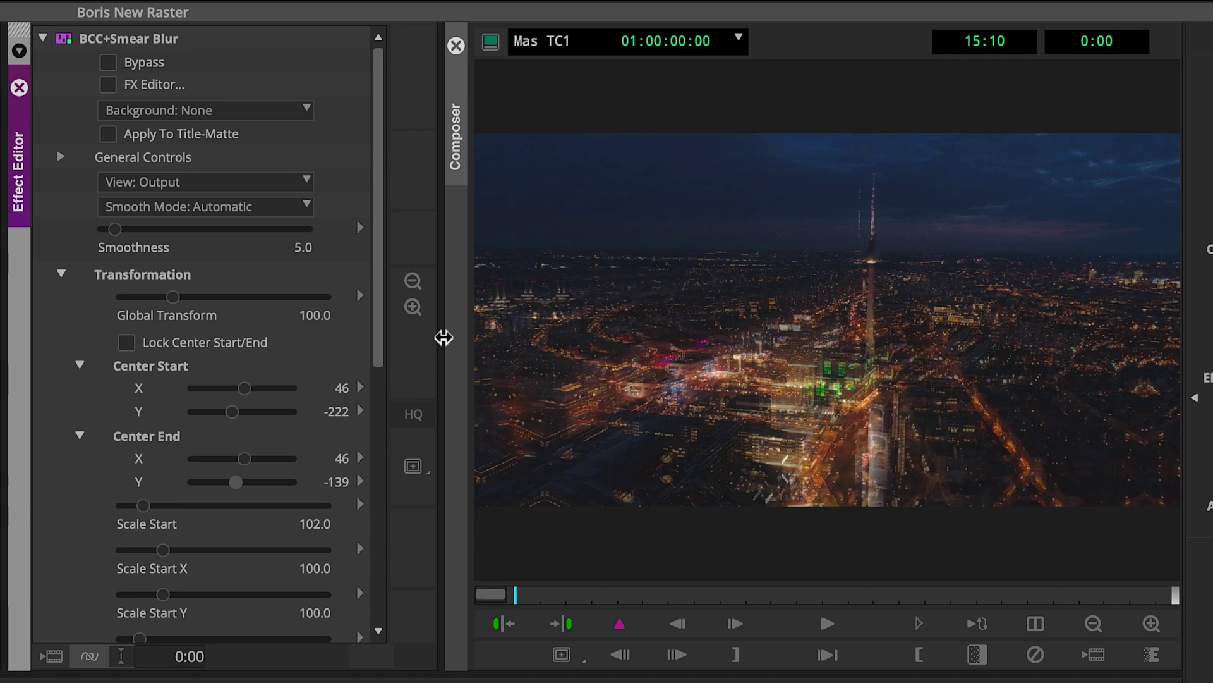
Raise the Smear Blur Scale End from 85 to 95
{"action": "scroll", "coordinate": [151, 393], "scroll_direction": "down", "scroll_amount": 5}
{"action": "left_click", "coordinate": [151, 393]}
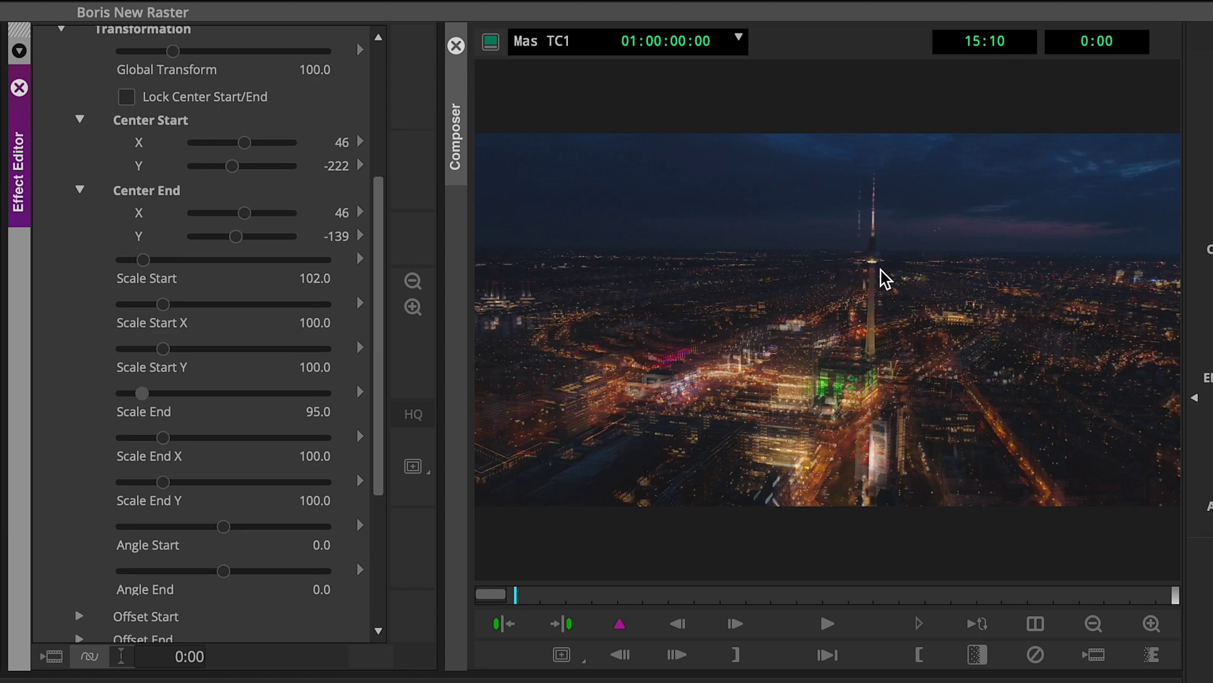
{"action": "scroll", "coordinate": [373, 486], "scroll_direction": "down", "scroll_amount": 5}
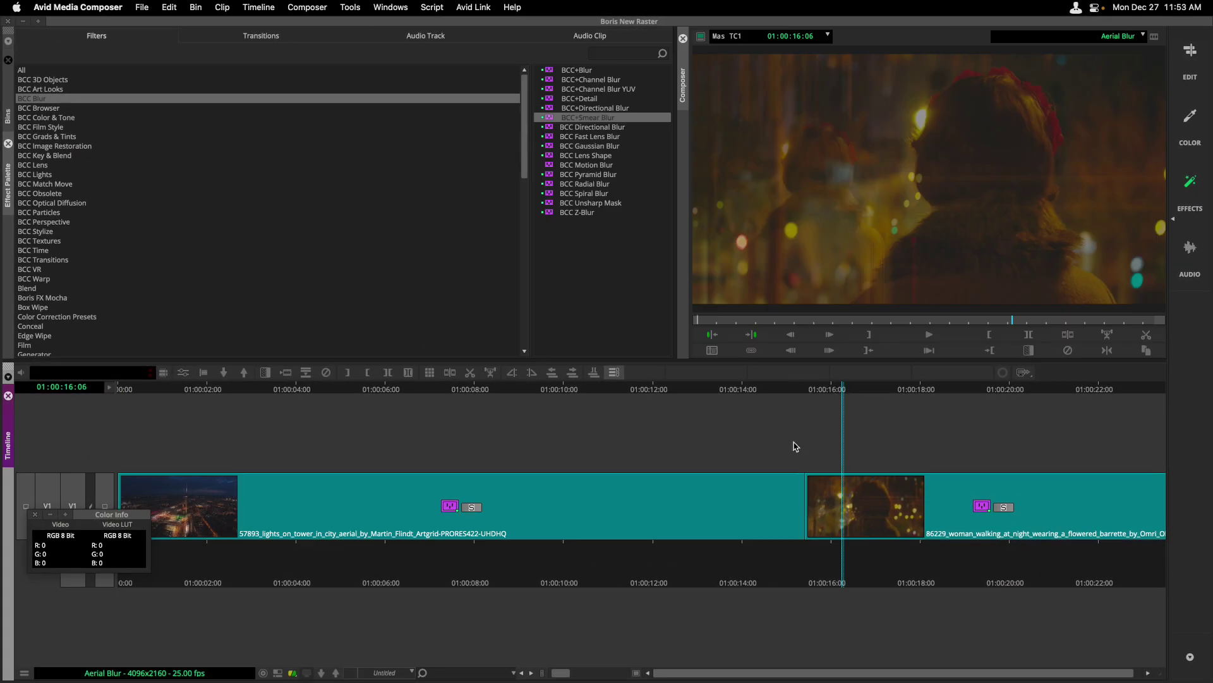
Select the night portrait clip on V1 and show its Smear Blur parameters in the Effect Editor
{"action": "left_click", "coordinate": [858, 509]}
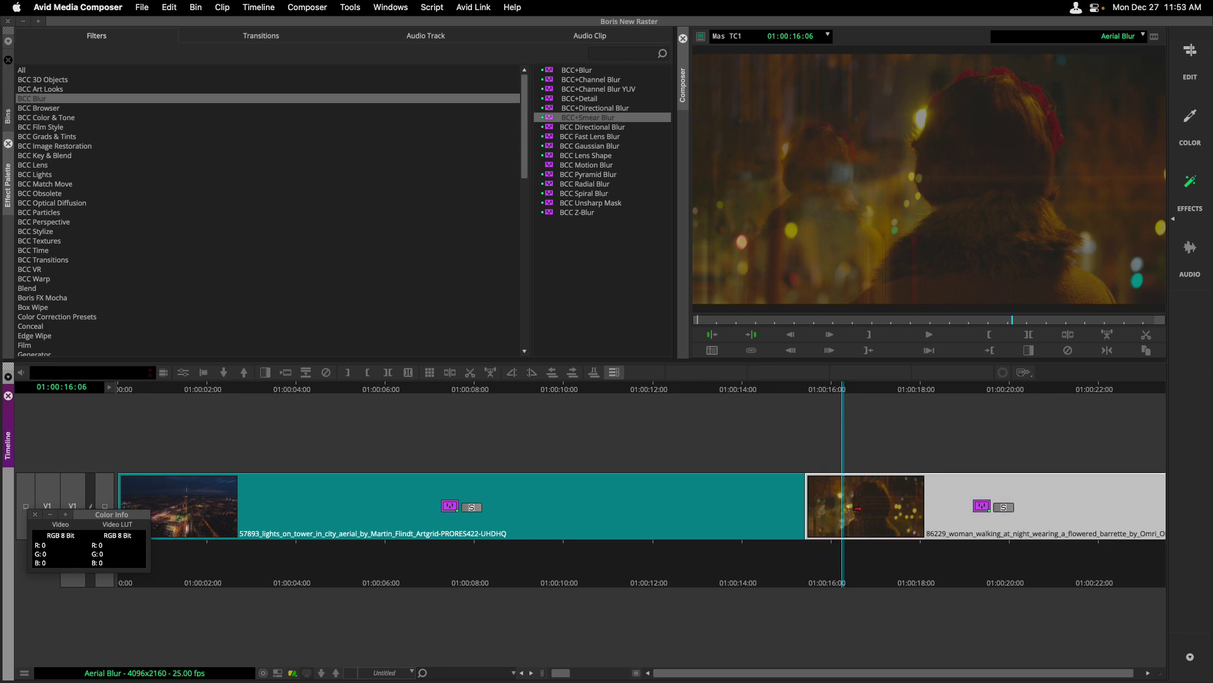
{"action": "left_click", "coordinate": [183, 372]}
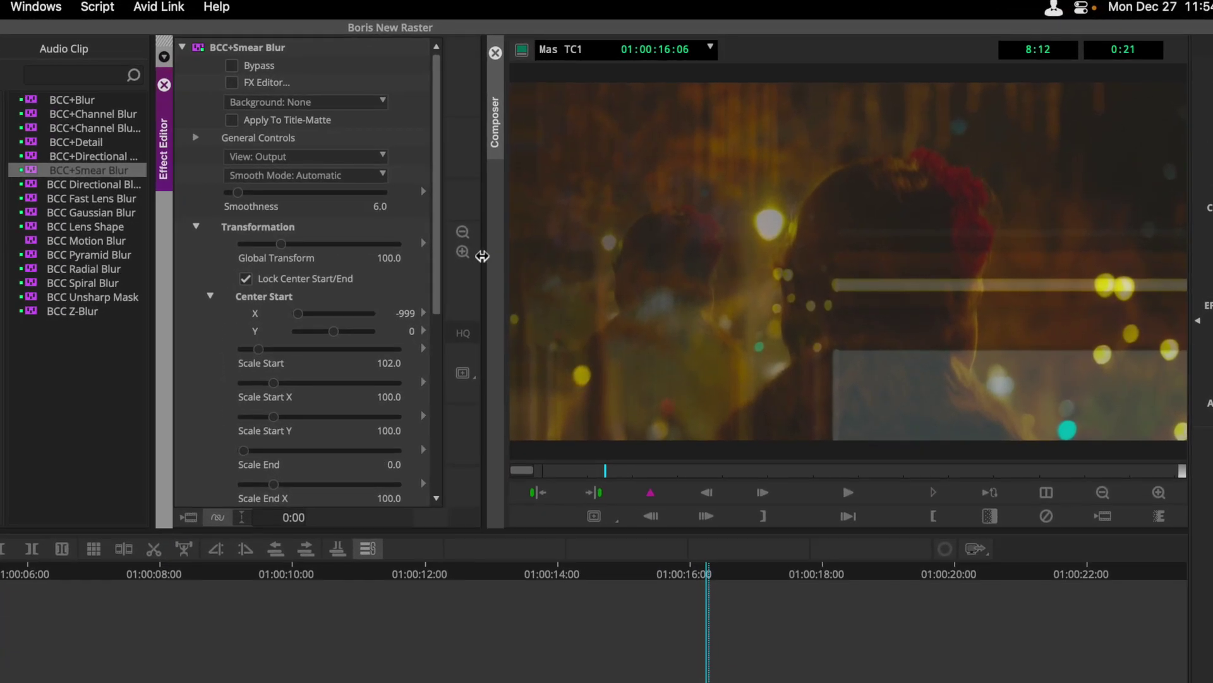
{"action": "left_click_drag", "start_coordinate": [440, 272], "coordinate": [431, 336]}
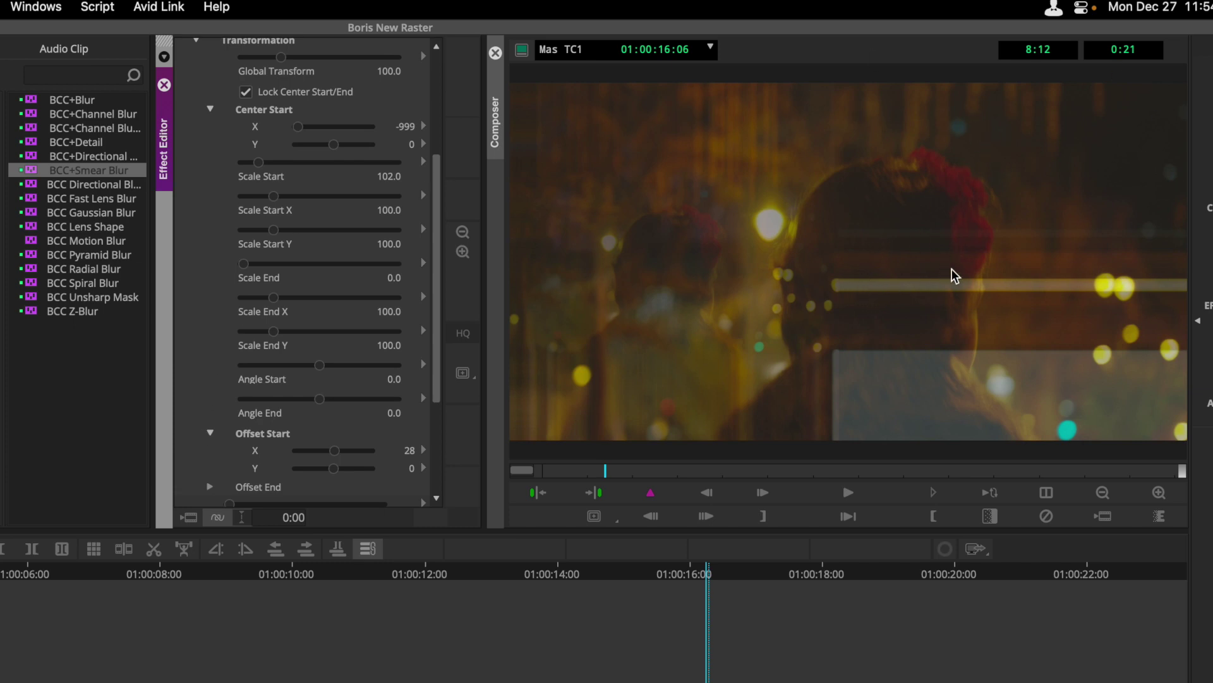
{"action": "left_click_drag", "start_coordinate": [438, 298], "coordinate": [439, 430]}
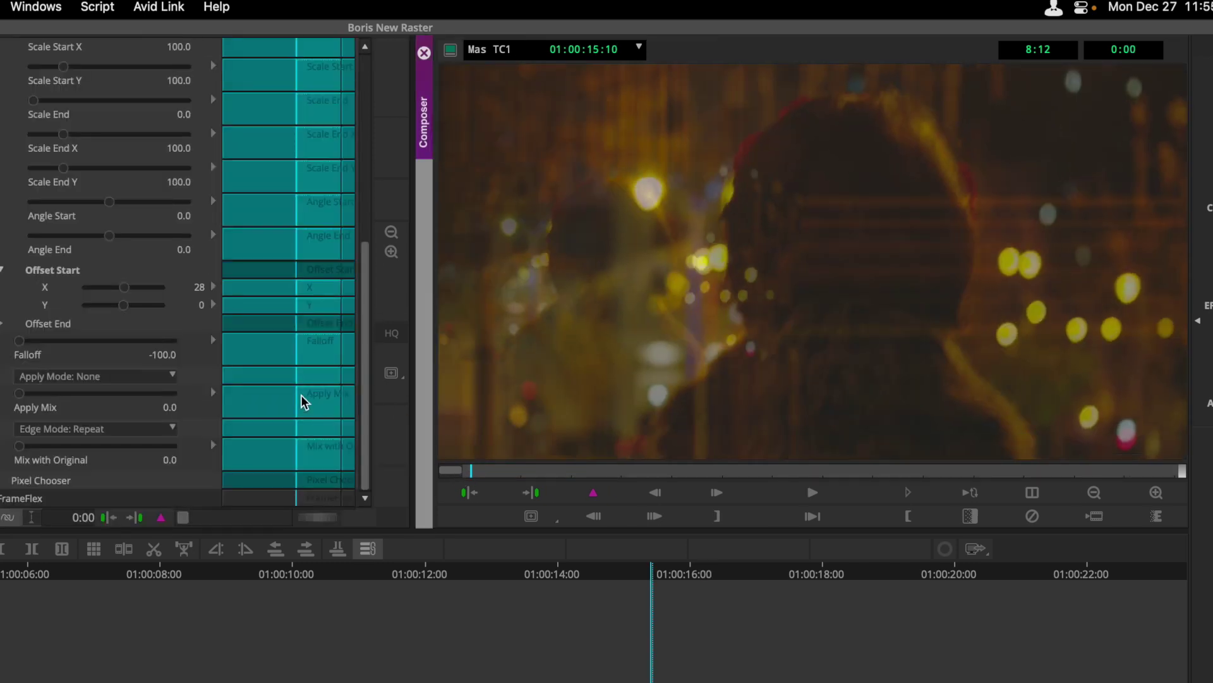
Keyframe Mix with Original at 0.0 at clip start, then enter 100 at 01:00:20:22
{"action": "right_click", "coordinate": [305, 445]}
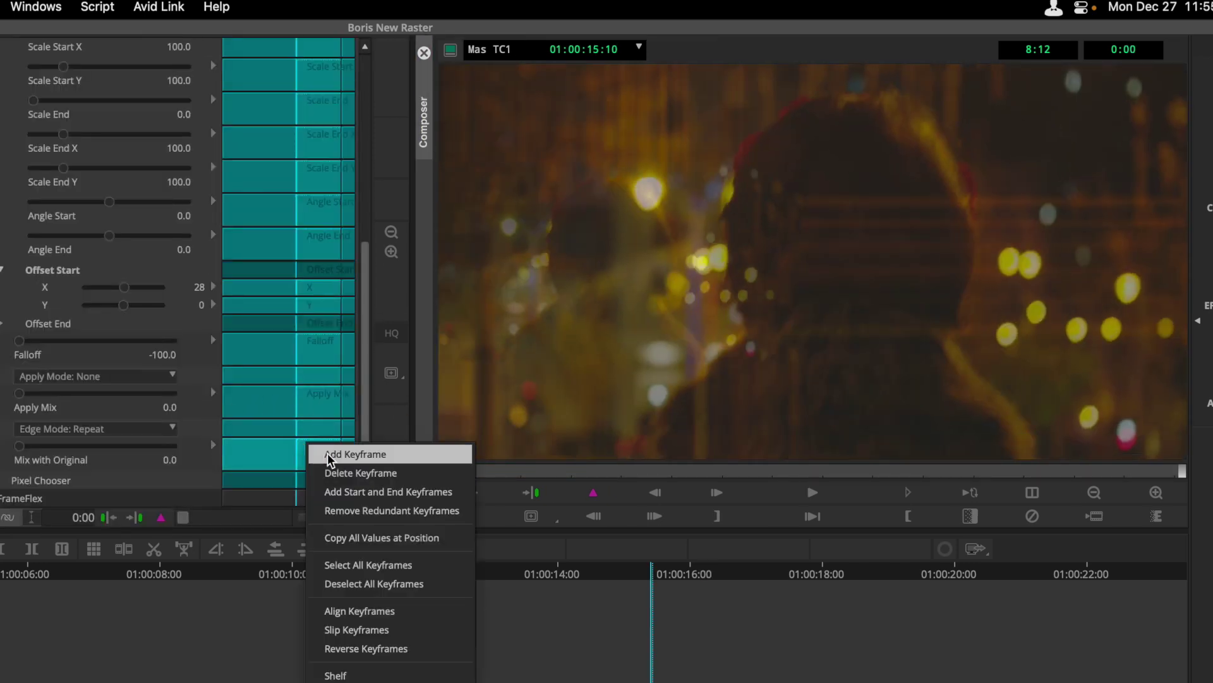
{"action": "left_click", "coordinate": [327, 453]}
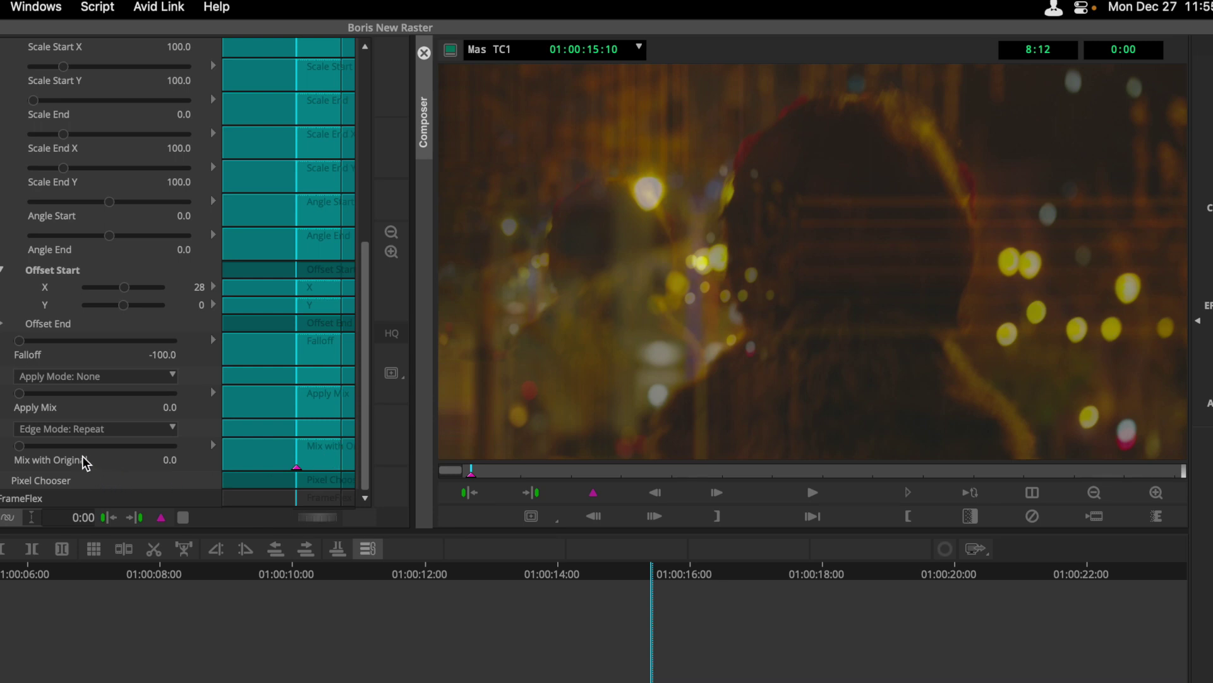
{"action": "left_click", "coordinate": [548, 471]}
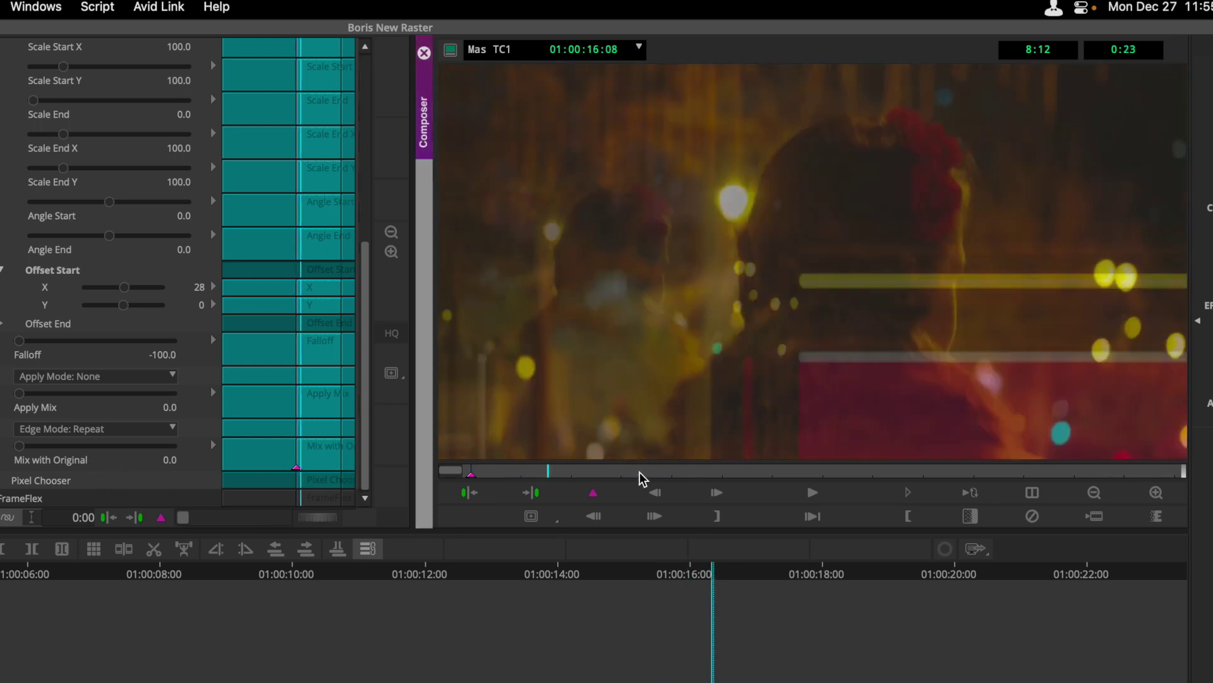
{"action": "left_click_drag", "start_coordinate": [640, 472], "coordinate": [927, 472]}
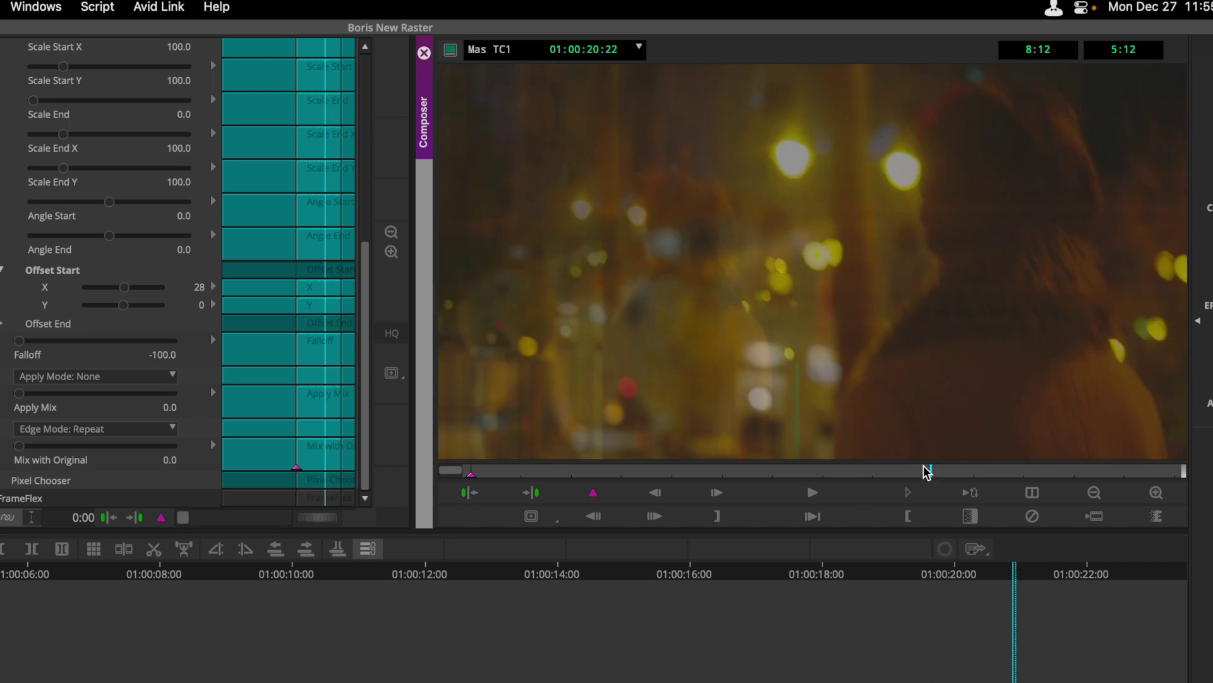
{"action": "left_click", "coordinate": [19, 450]}
{"action": "type", "text": "100"}
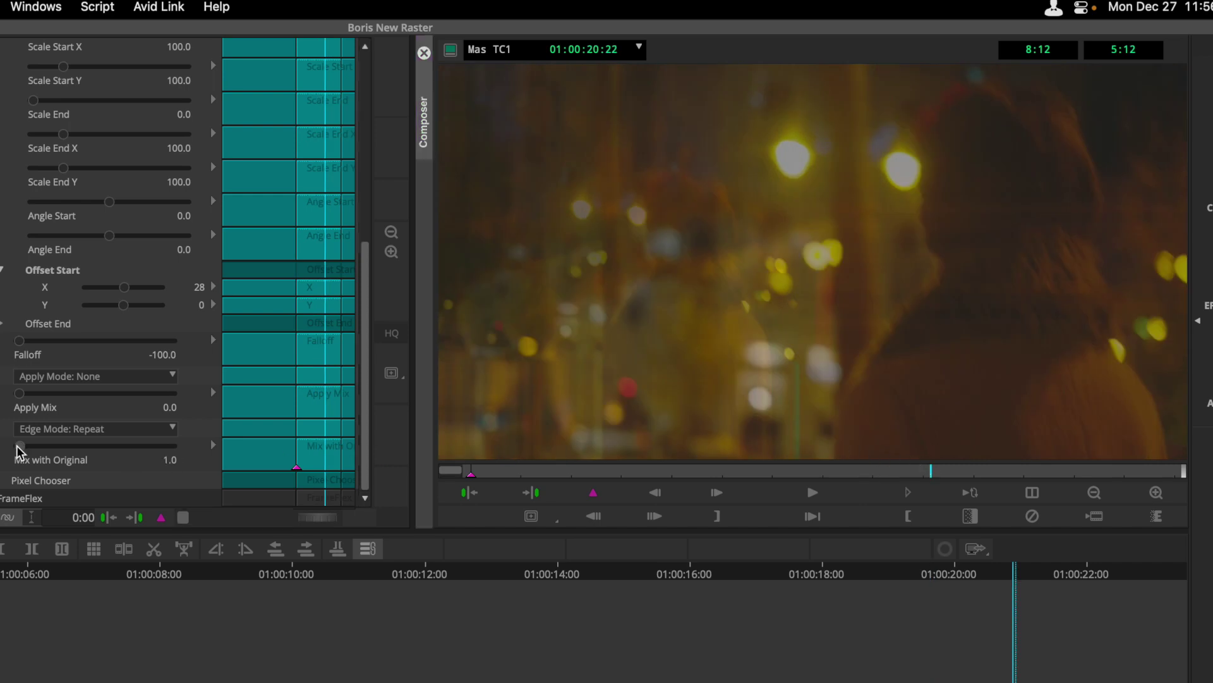
{"action": "key", "text": "Return"}
Add the 100.0 Mix with Original keyframe, check both keyframes, and preview the blur from the start
{"action": "right_click", "coordinate": [324, 469]}
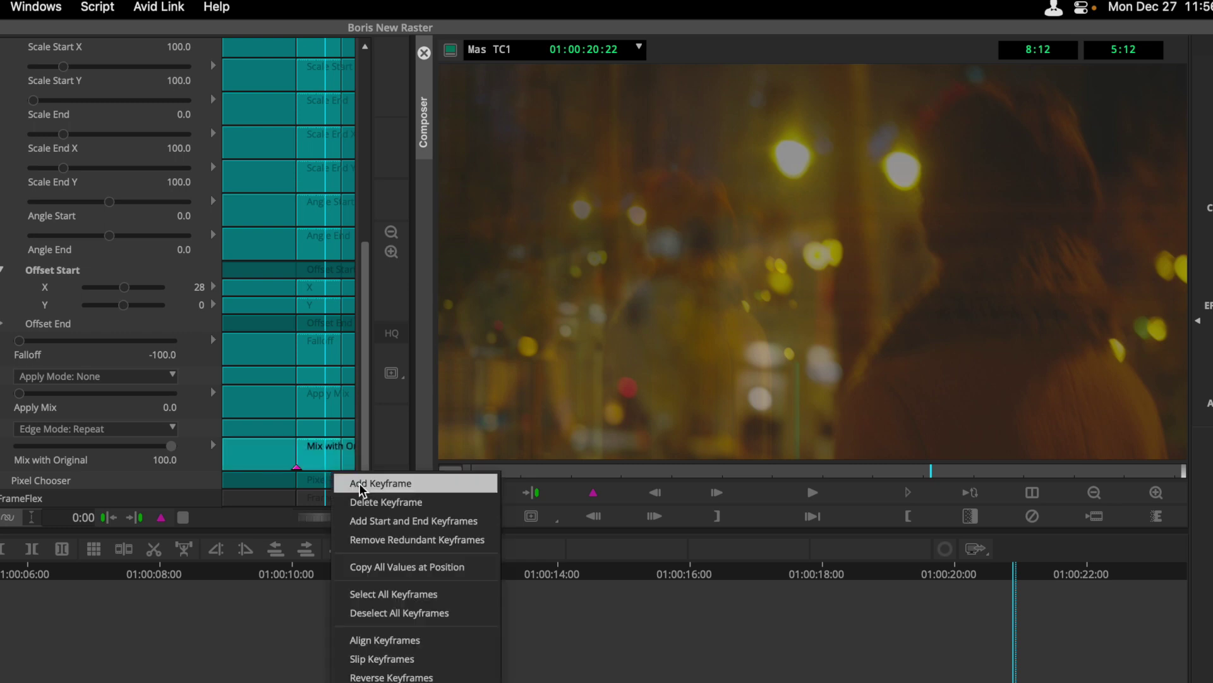
{"action": "left_click", "coordinate": [359, 483]}
{"action": "left_click", "coordinate": [296, 469]}
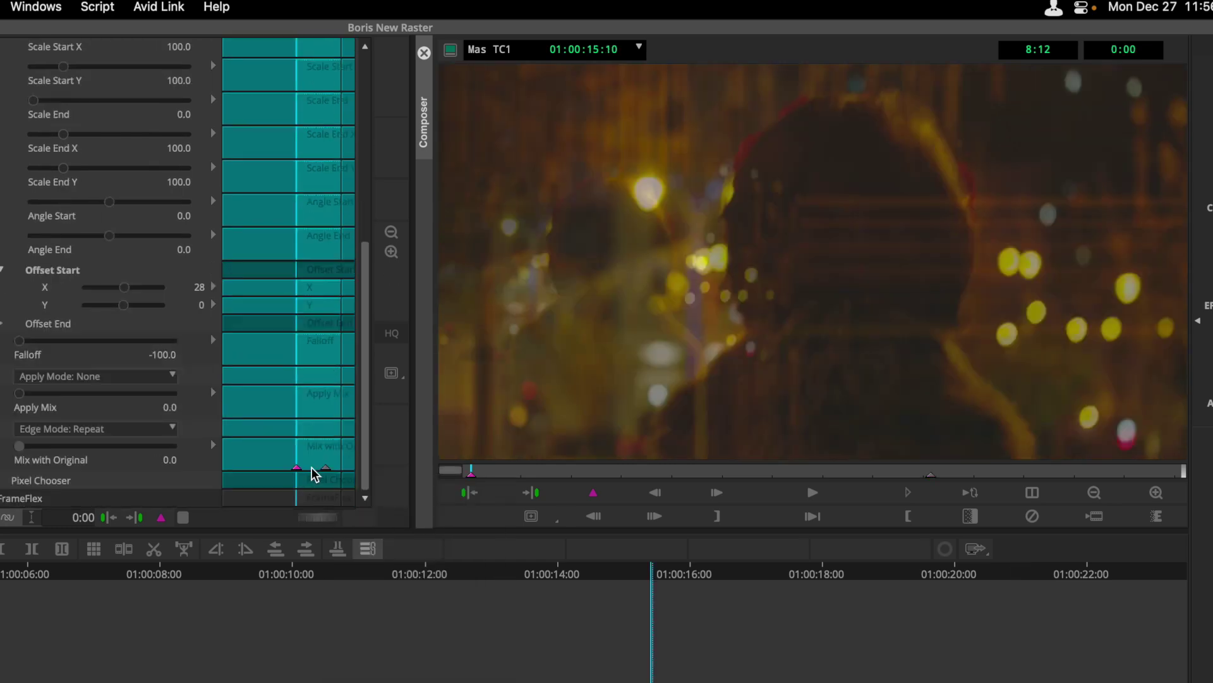
{"action": "left_click", "coordinate": [326, 469]}
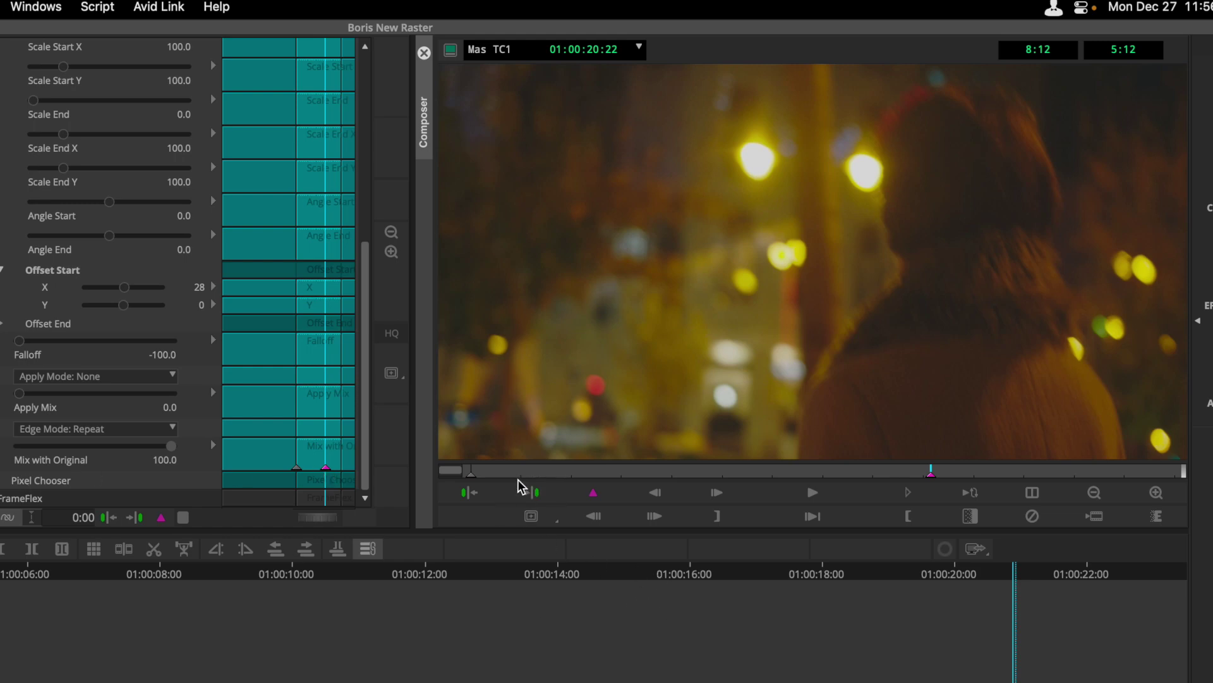
{"action": "left_click", "coordinate": [452, 470]}
{"action": "left_click", "coordinate": [812, 492]}
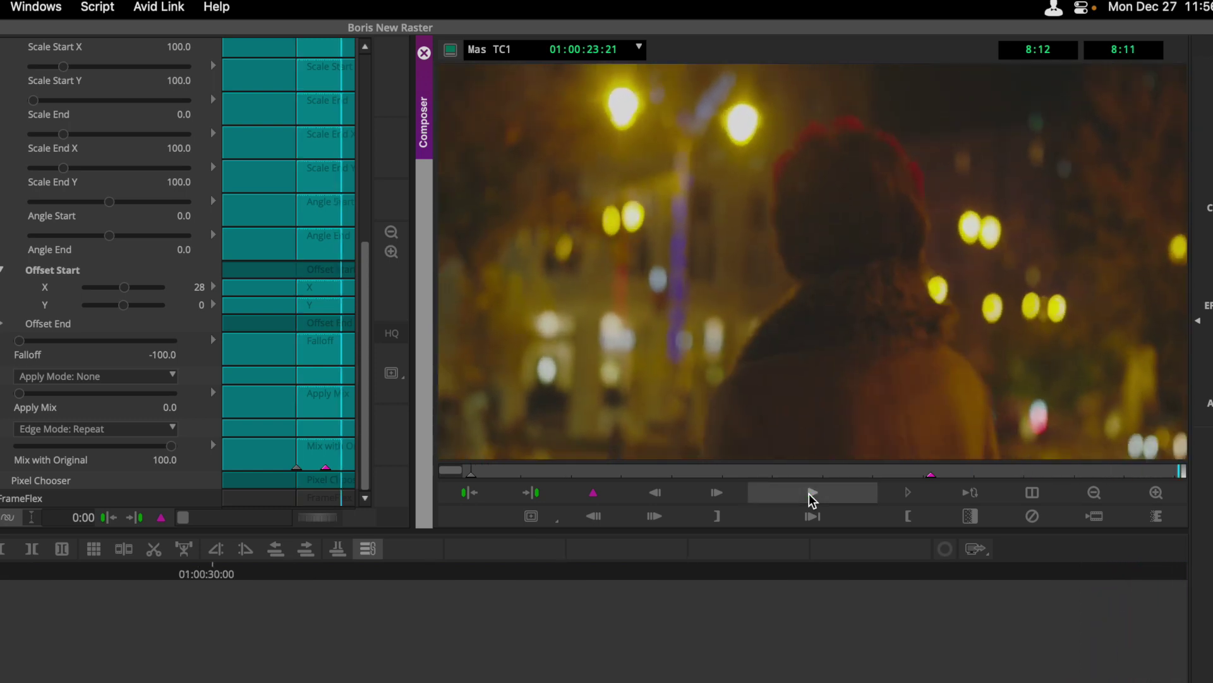
{"action": "left_click", "coordinate": [612, 470]}
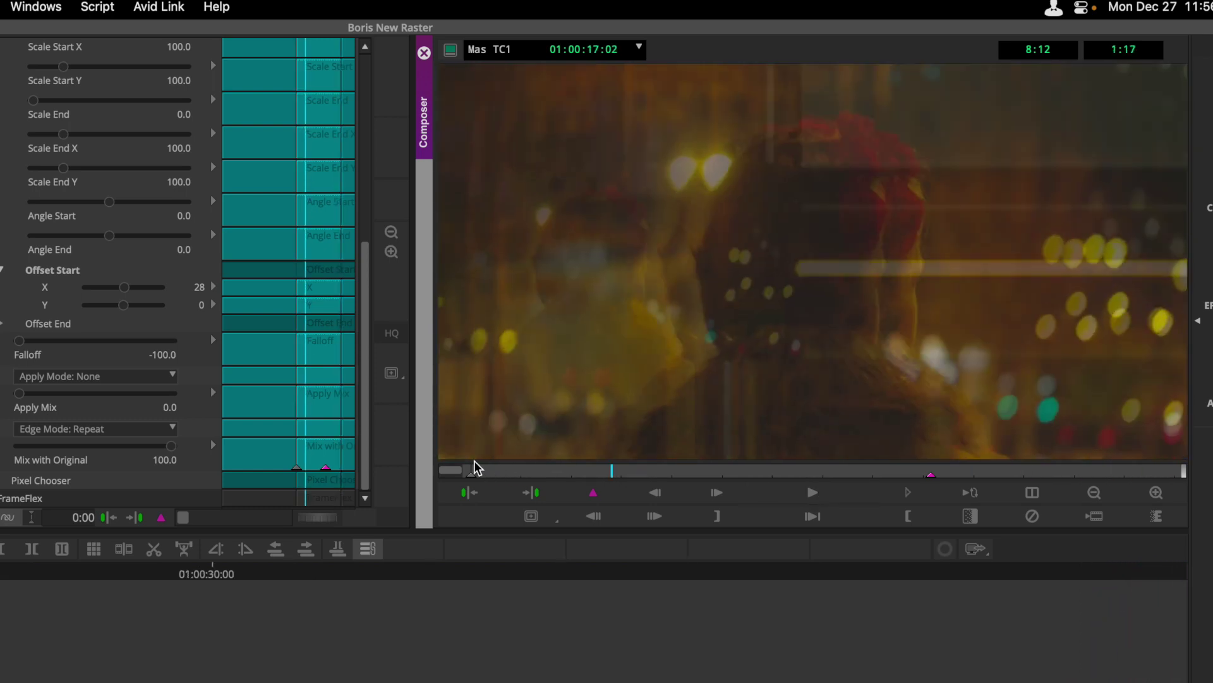
{"action": "left_click", "coordinate": [473, 468]}
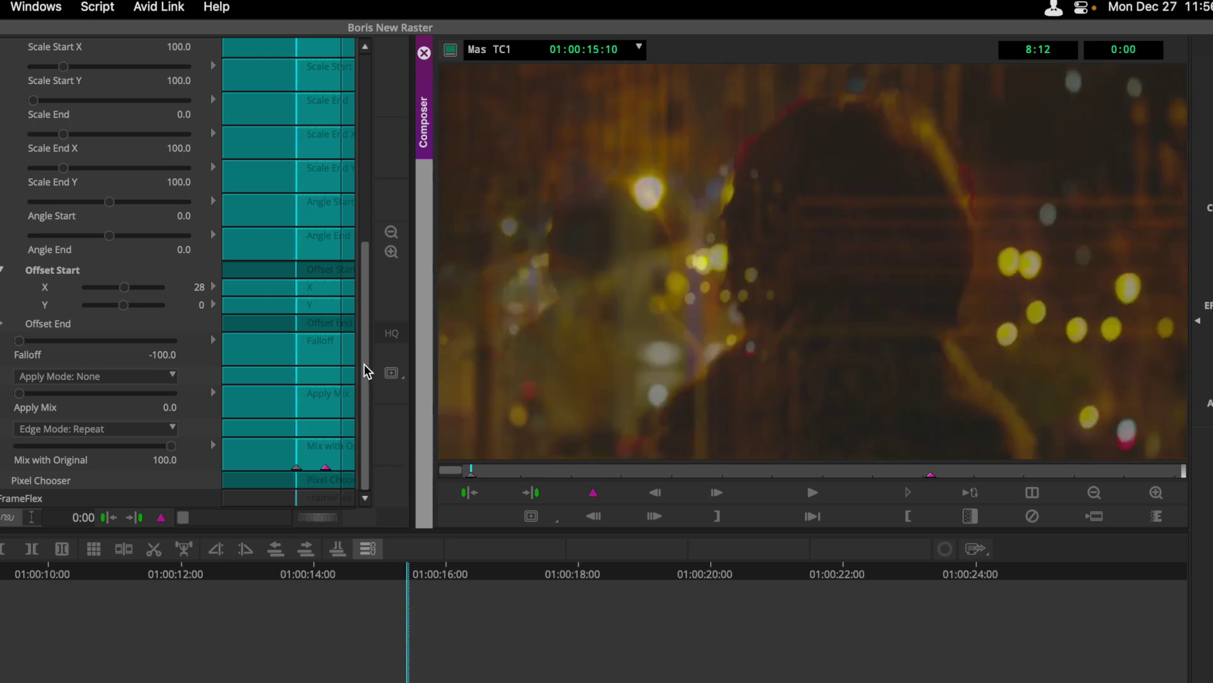
Save the Smear Blur as custom preset 'Abstract Low Smooth 100 Scale and Offset X', replacing the existing one
{"action": "left_click_drag", "start_coordinate": [366, 371], "coordinate": [338, 60]}
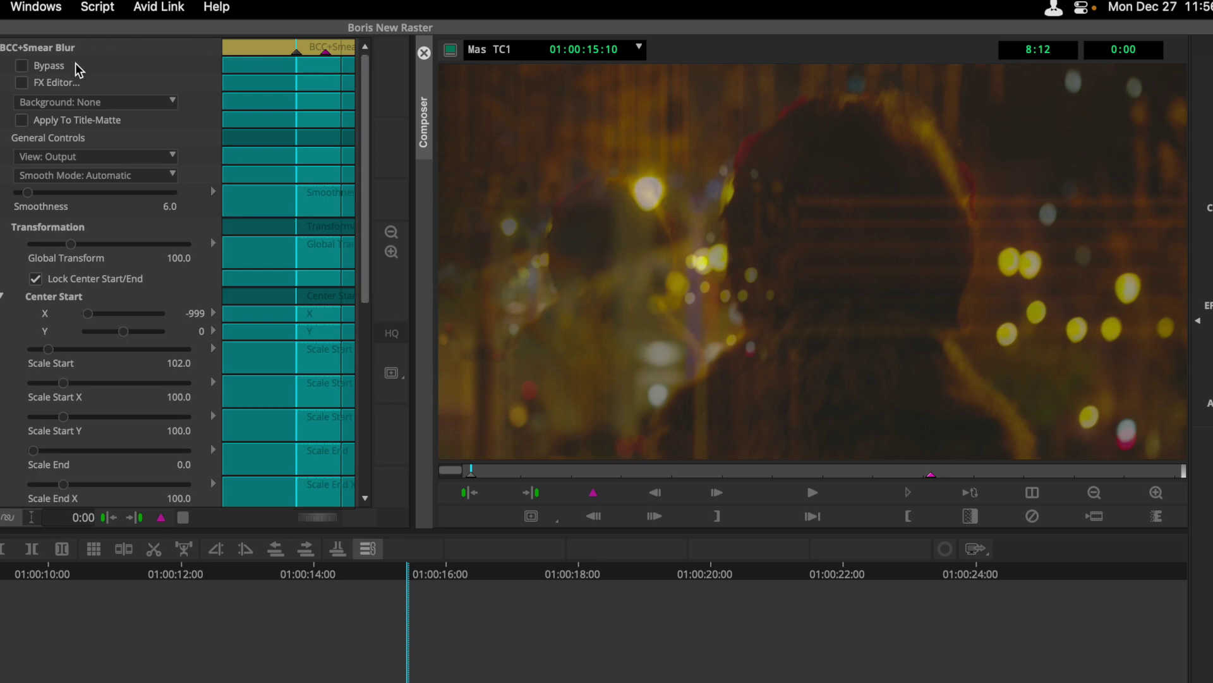
{"action": "left_click", "coordinate": [22, 83]}
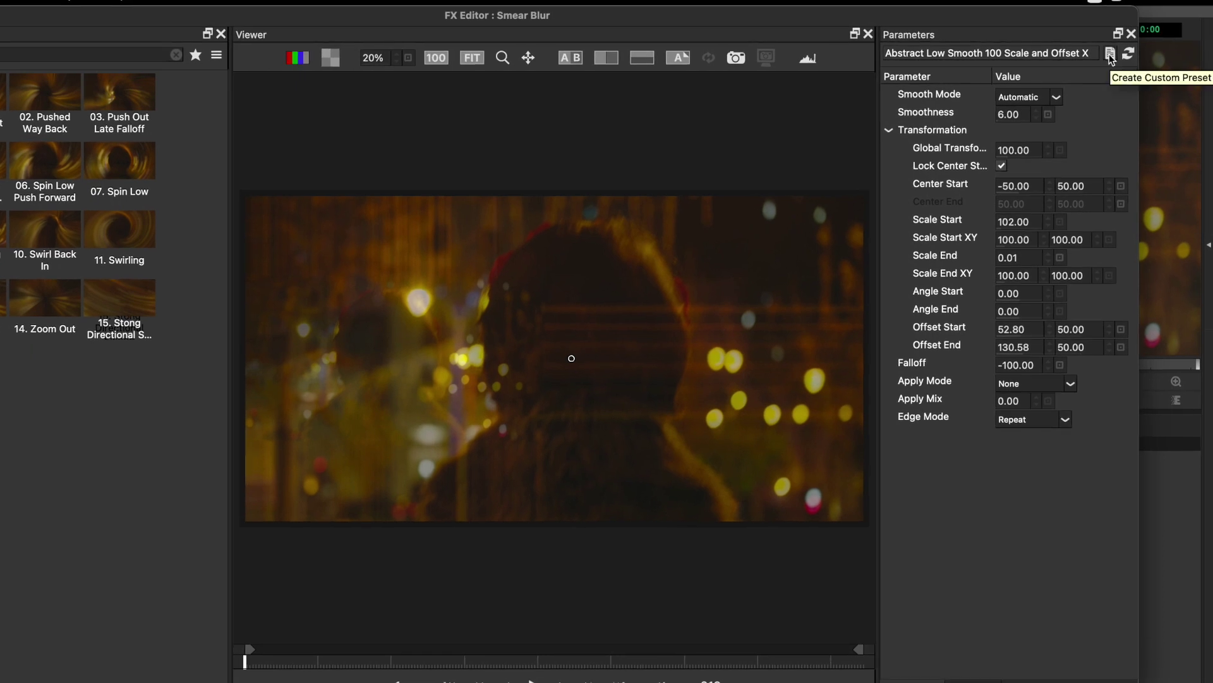
{"action": "left_click", "coordinate": [1109, 54]}
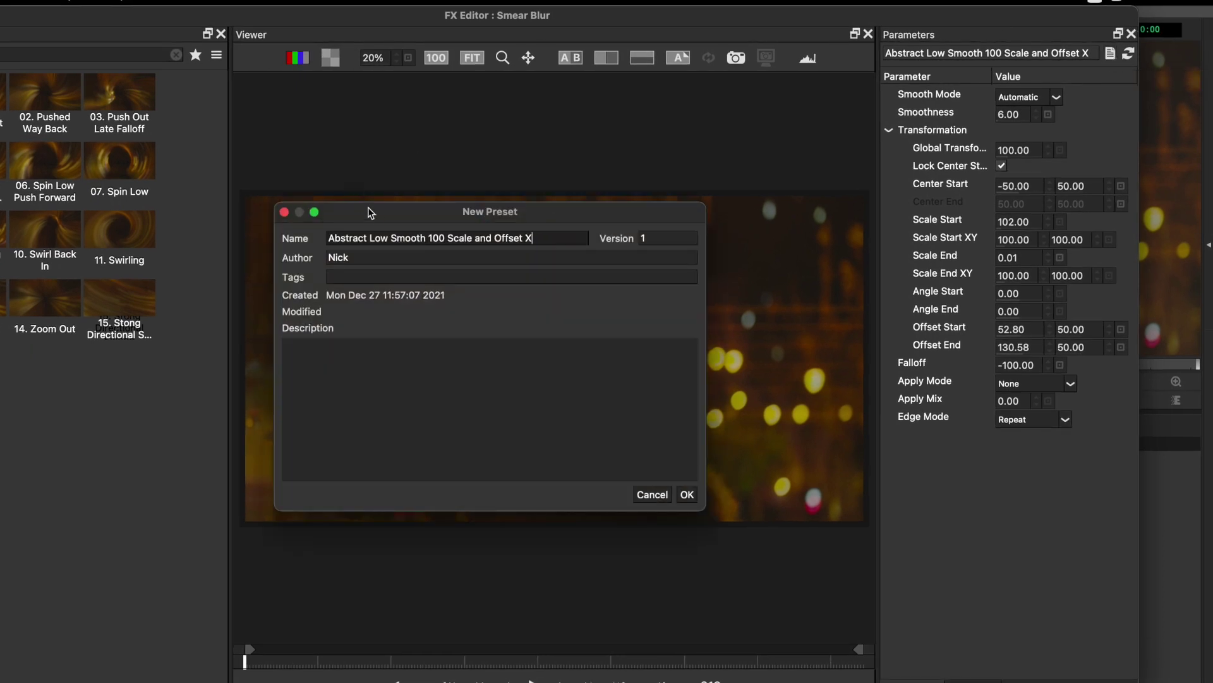
{"action": "left_click_drag", "start_coordinate": [384, 210], "coordinate": [391, 174]}
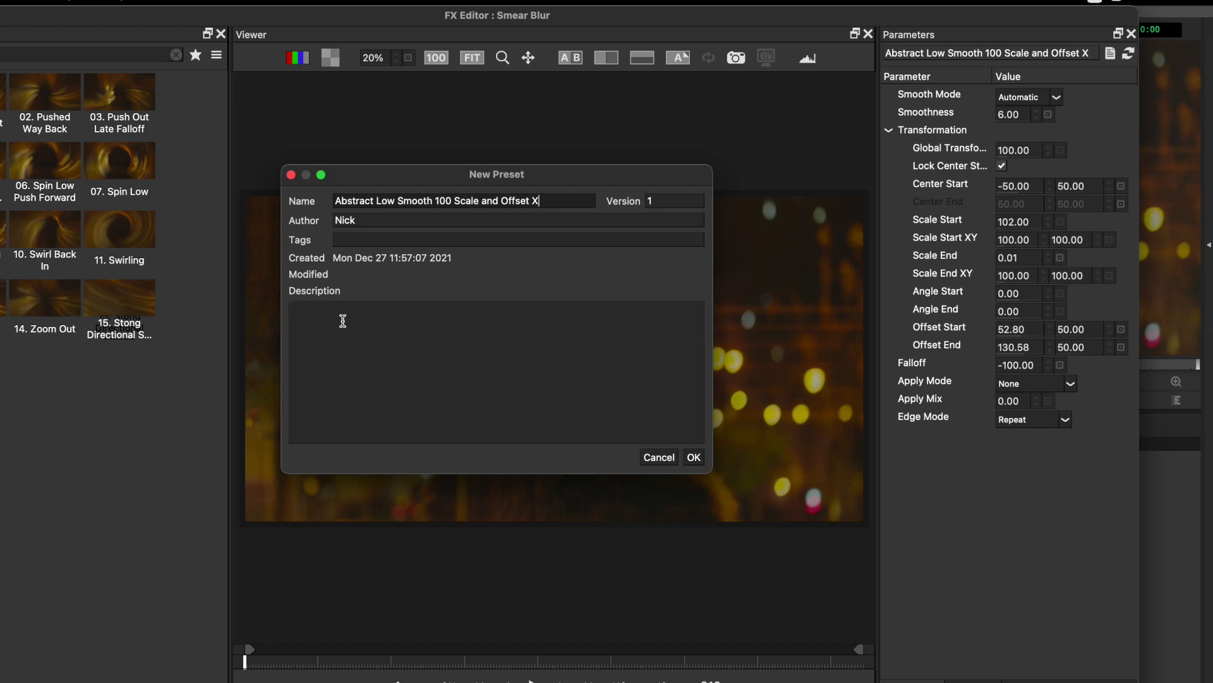
{"action": "left_click", "coordinate": [694, 458]}
{"action": "left_click", "coordinate": [516, 339]}
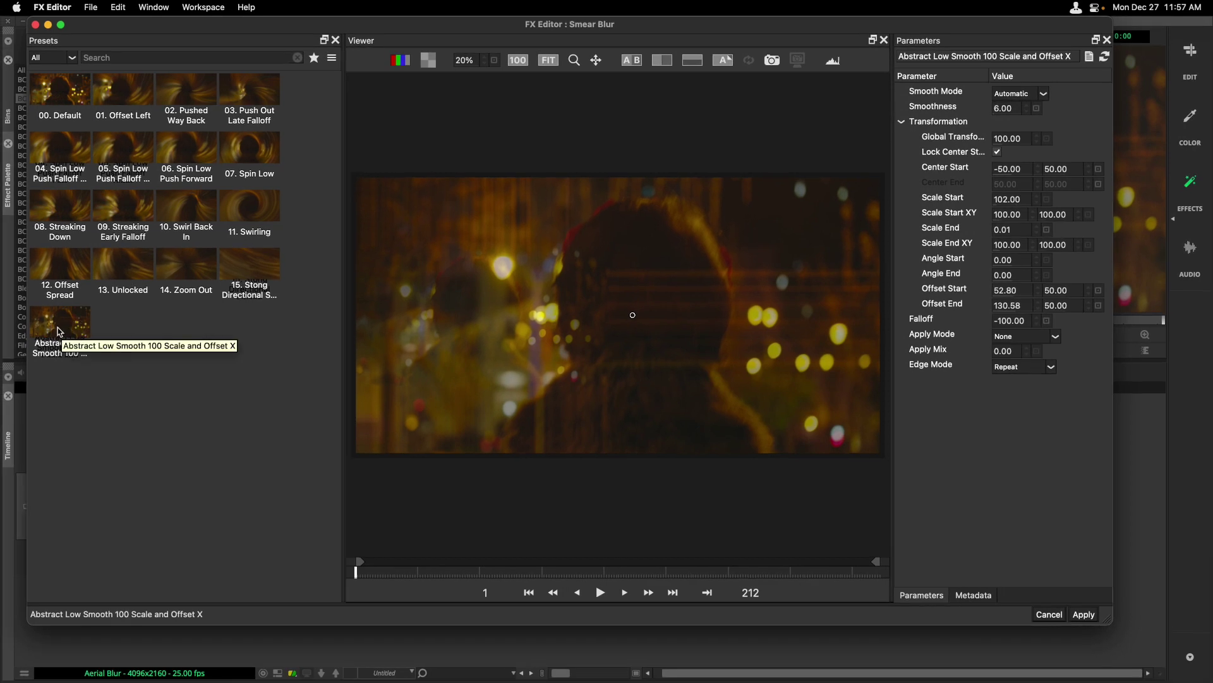
Reveal the new custom preset's XML file in Finder, close it, and apply the FX Editor settings
{"action": "left_click", "coordinate": [64, 265]}
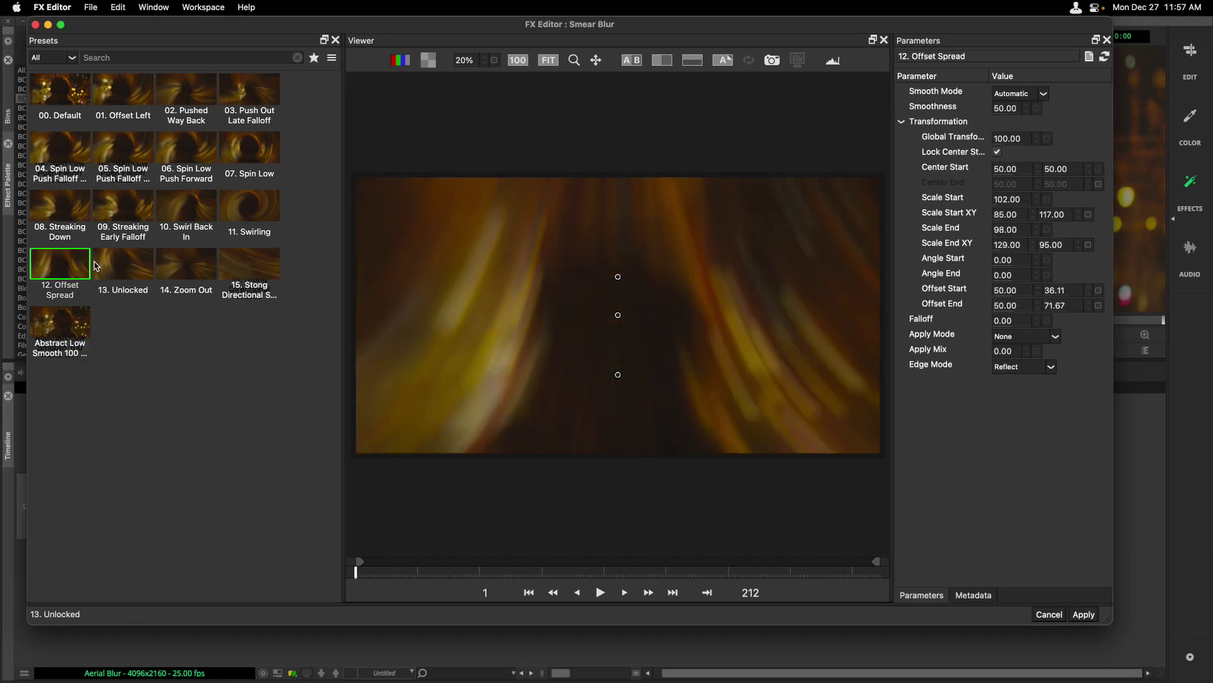
{"action": "left_click", "coordinate": [52, 328]}
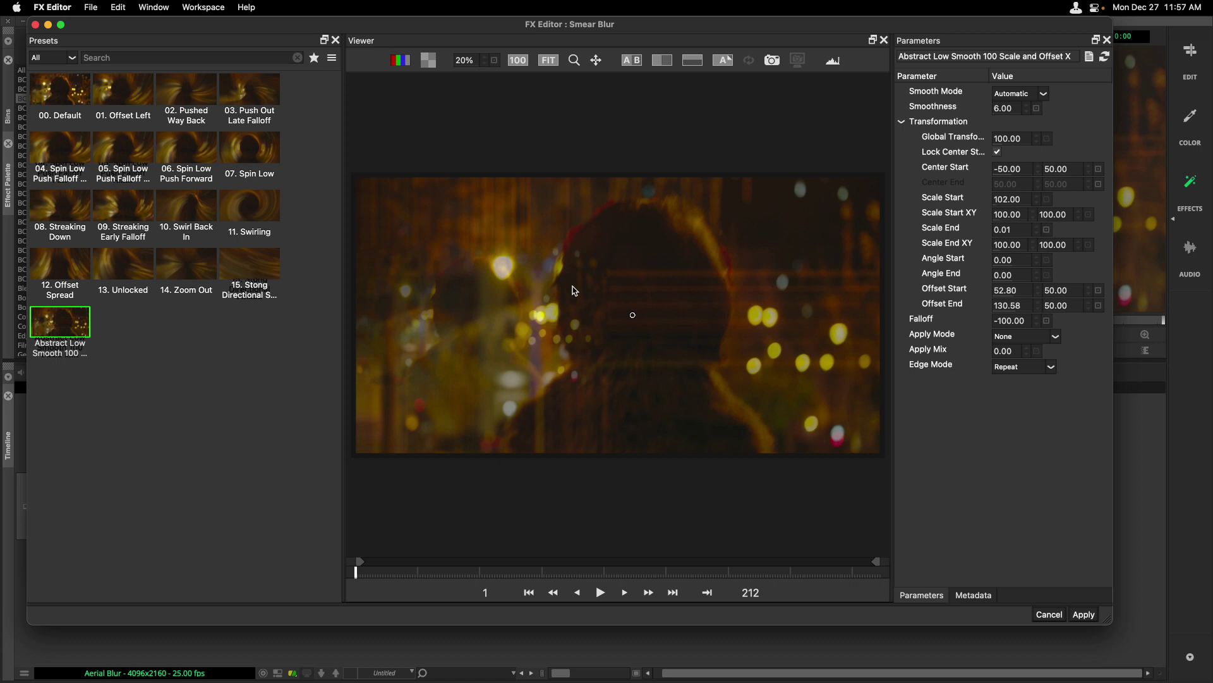
{"action": "right_click", "coordinate": [52, 326]}
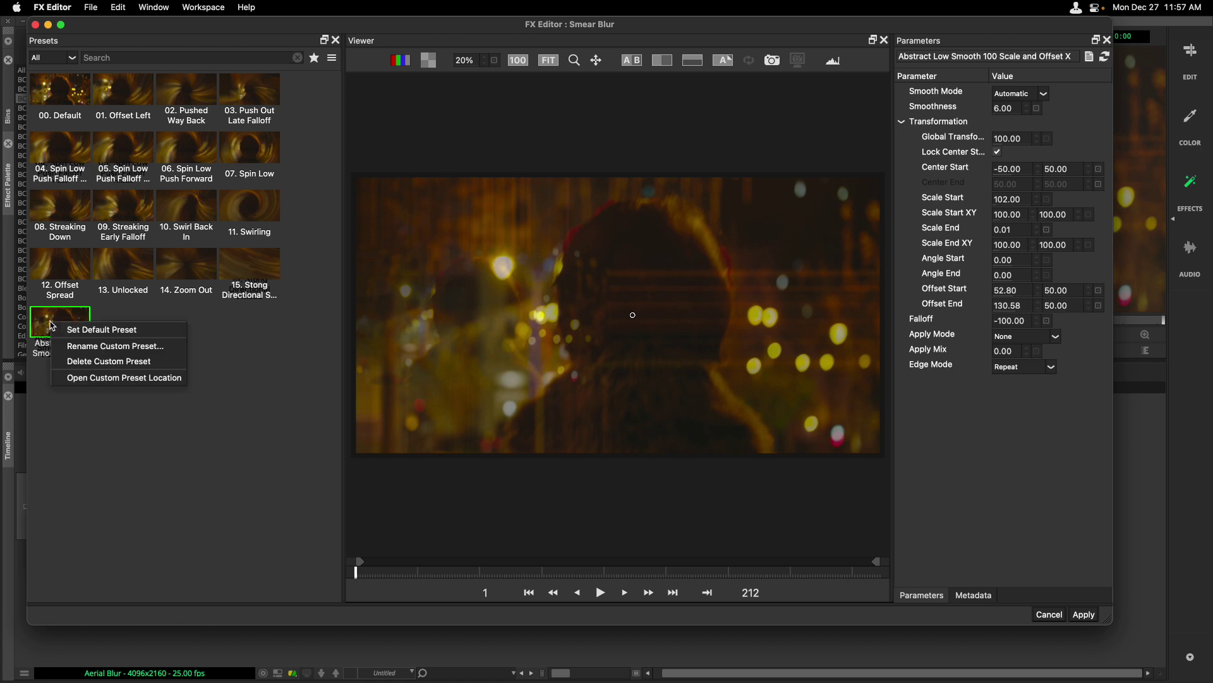
{"action": "left_click", "coordinate": [110, 380]}
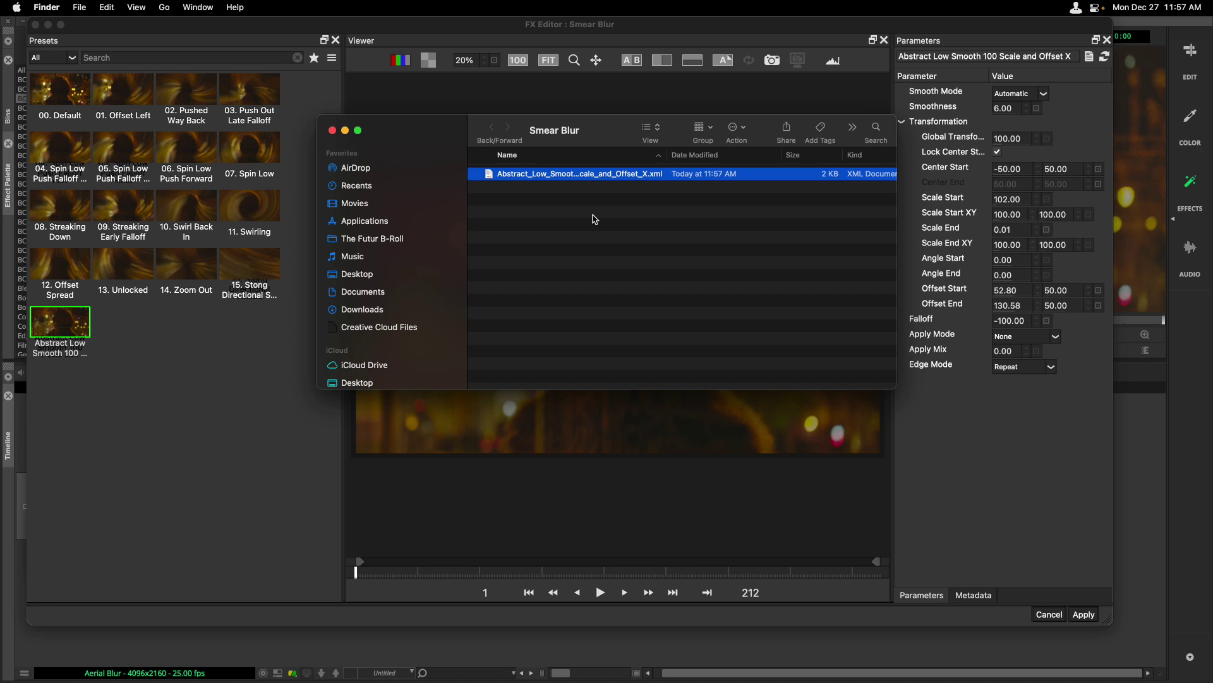
{"action": "key", "text": "super+w"}
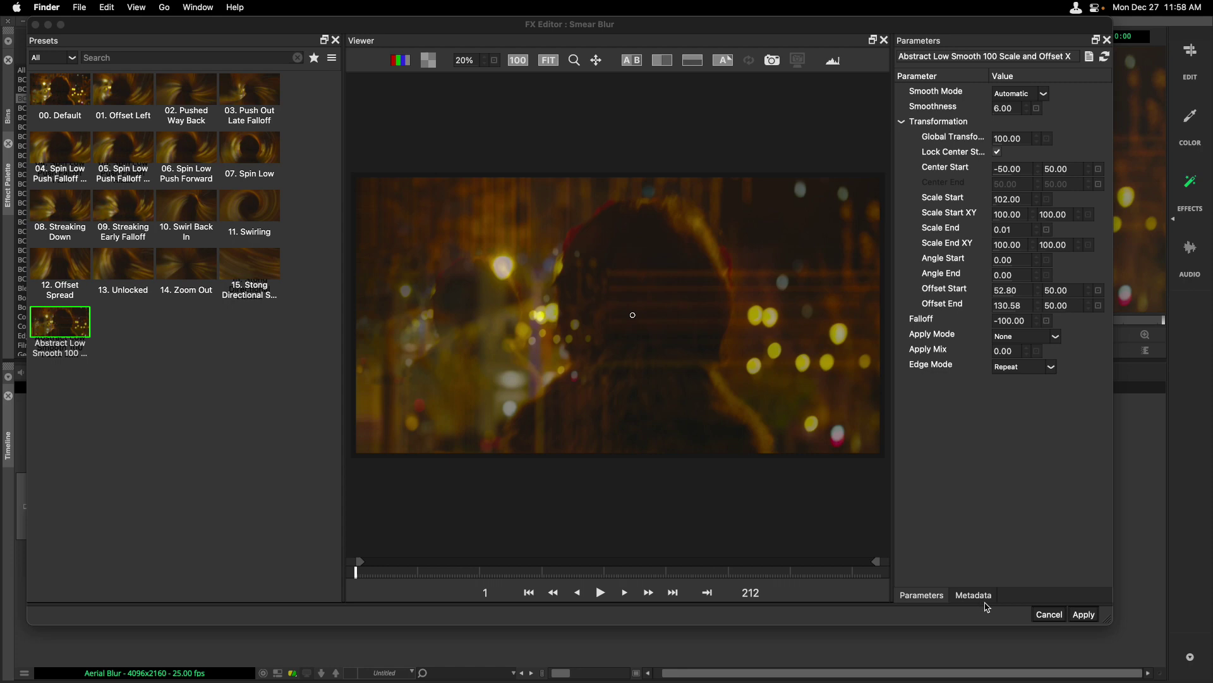
{"action": "left_click", "coordinate": [1080, 615]}
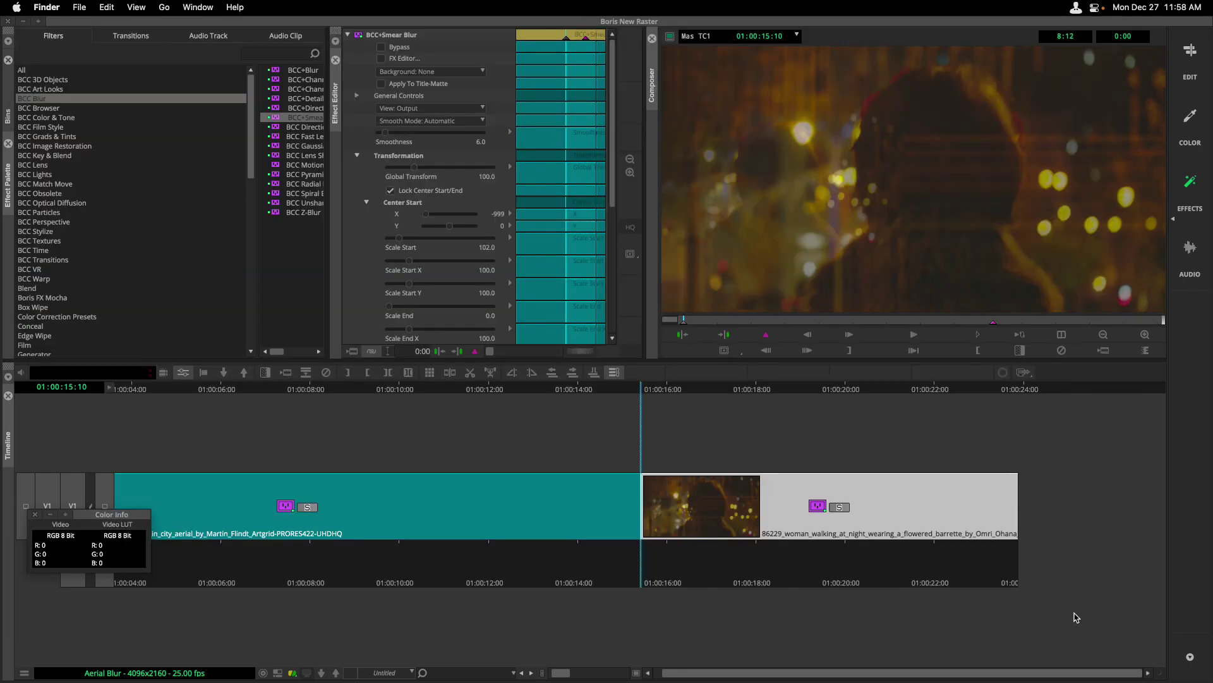